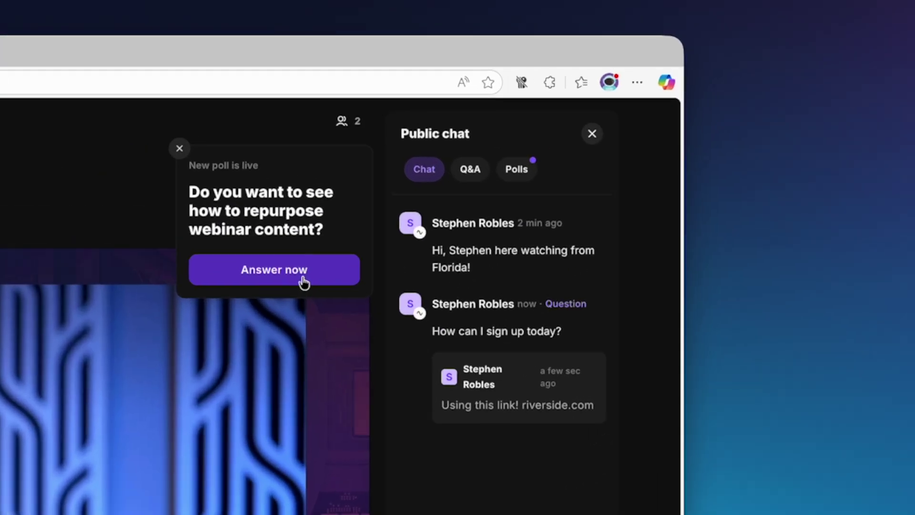
- Answer the repurposing poll, switch to slide-with-large-camera, submit the registration, and reach the Projects list
click(303, 279)
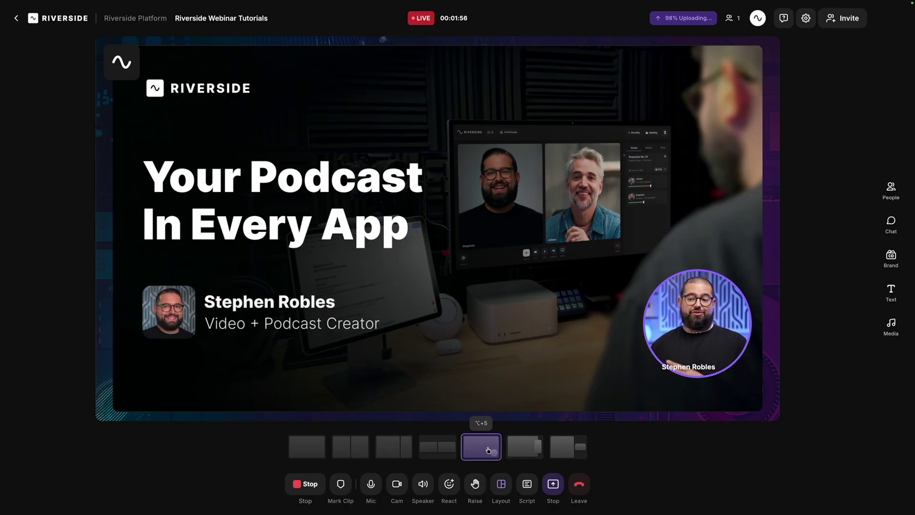
click(525, 446)
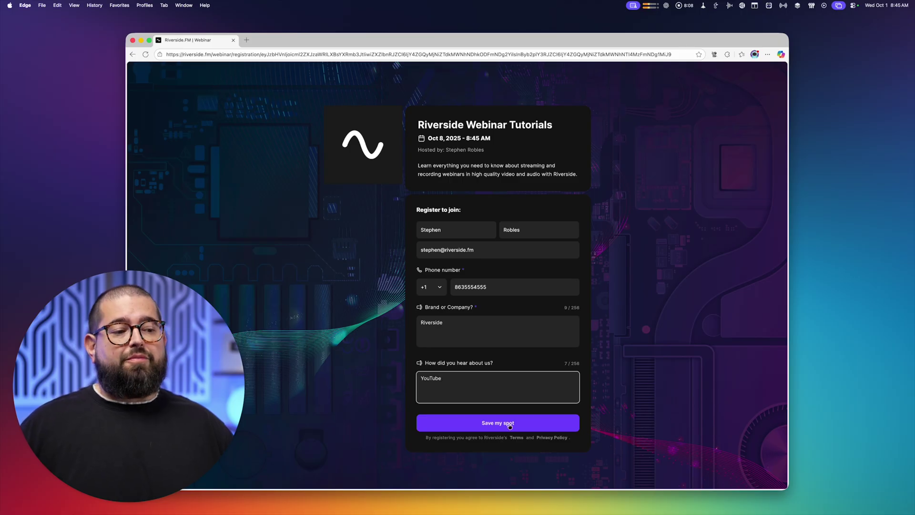
click(493, 423)
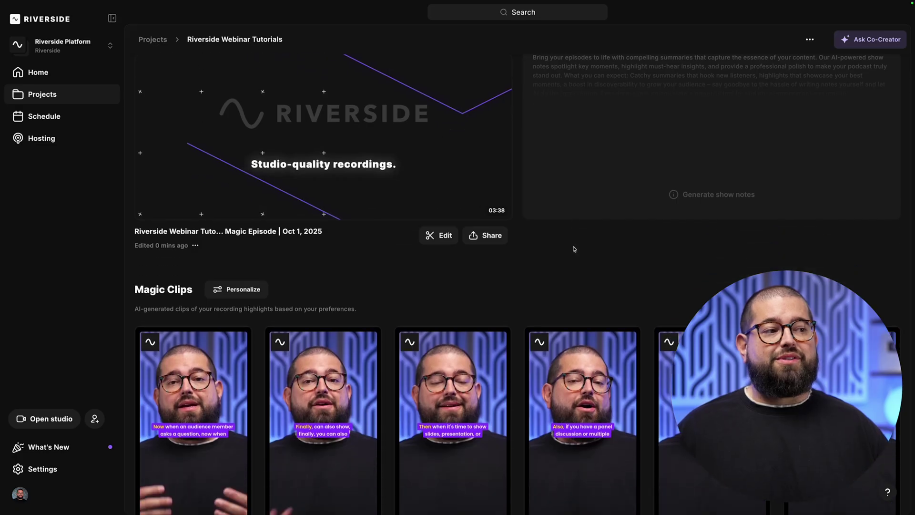
scroll(574, 248, down, 3)
scroll(574, 247, down, 3)
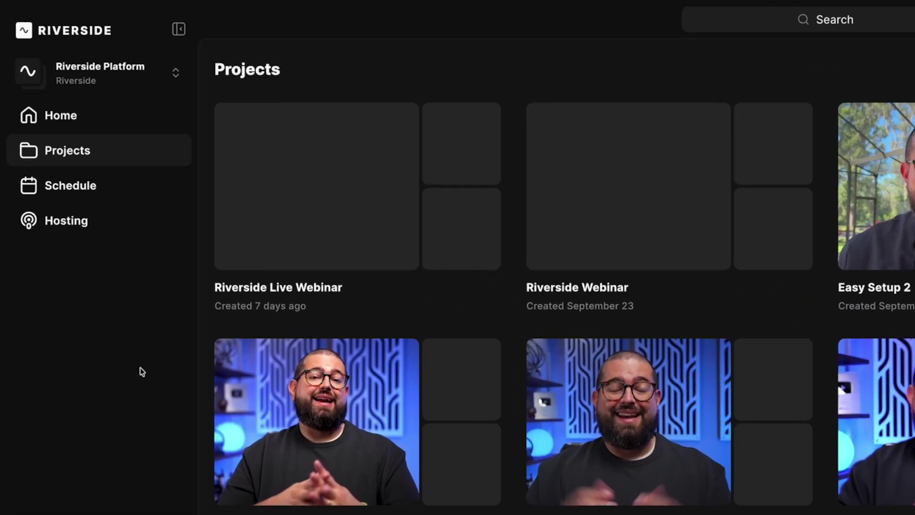
- Start a new scheduled session, Riverside Webinar Tutorials, from the Schedule page
click(108, 183)
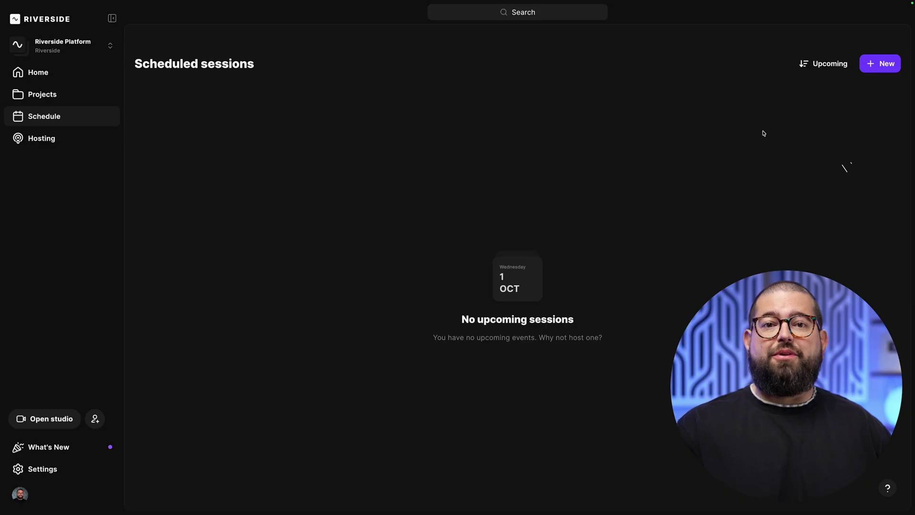
click(877, 67)
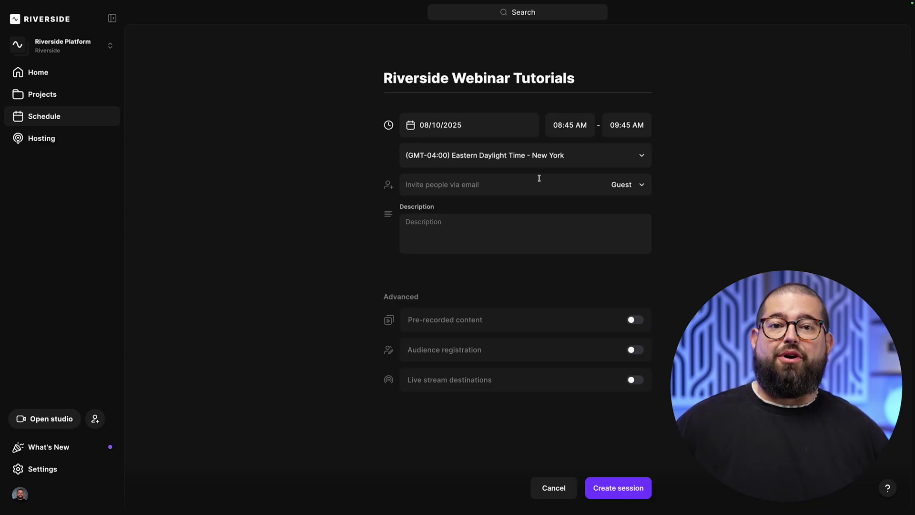
click(518, 190)
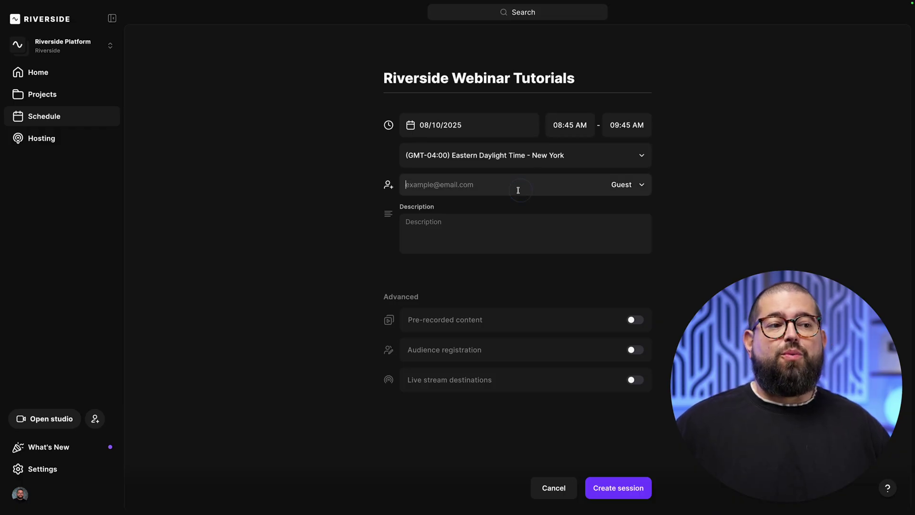
- Paste the streaming-and-recording session description and turn on Pre-recorded content
click(456, 221)
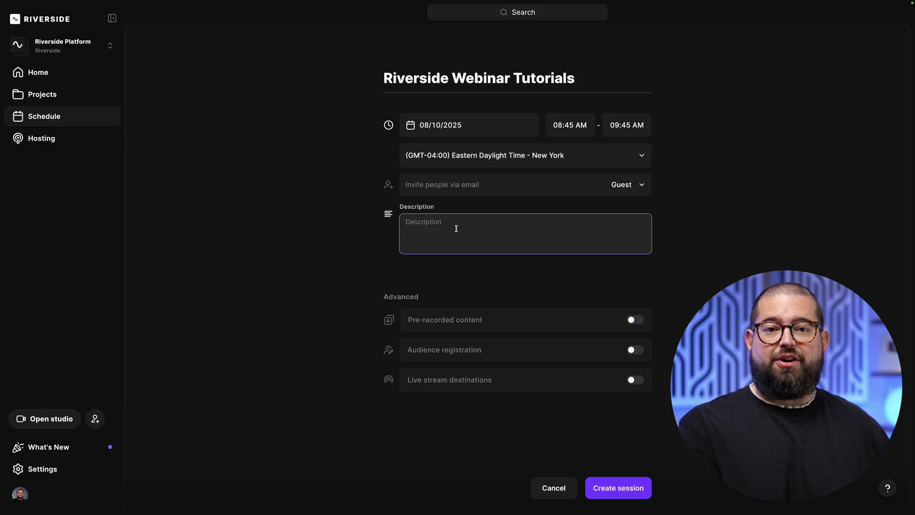
text(Learn everything you need to know about streaming and recording webinars in high quality video and audio with Riverside.)
click(592, 269)
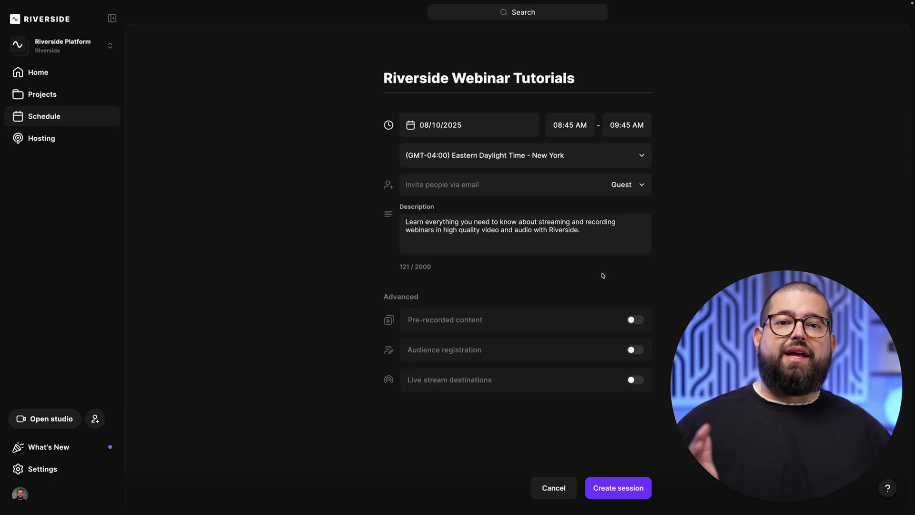
click(639, 319)
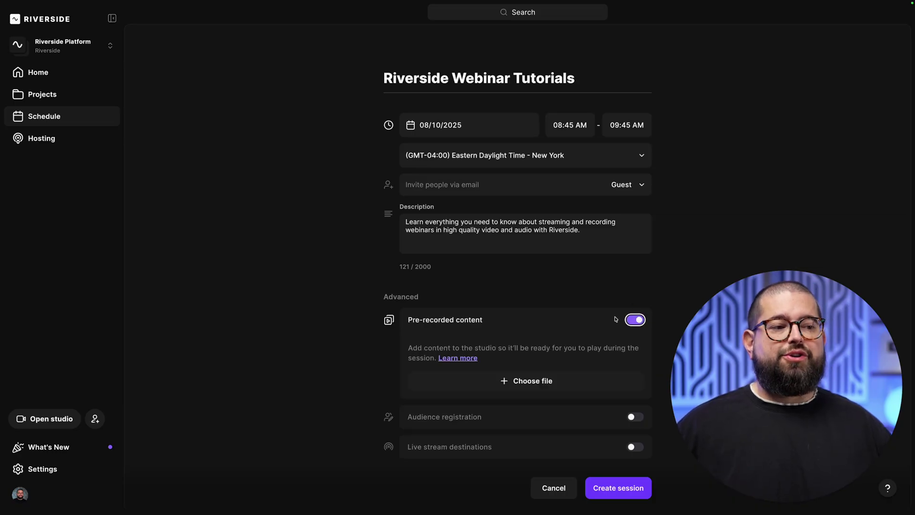
click(555, 371)
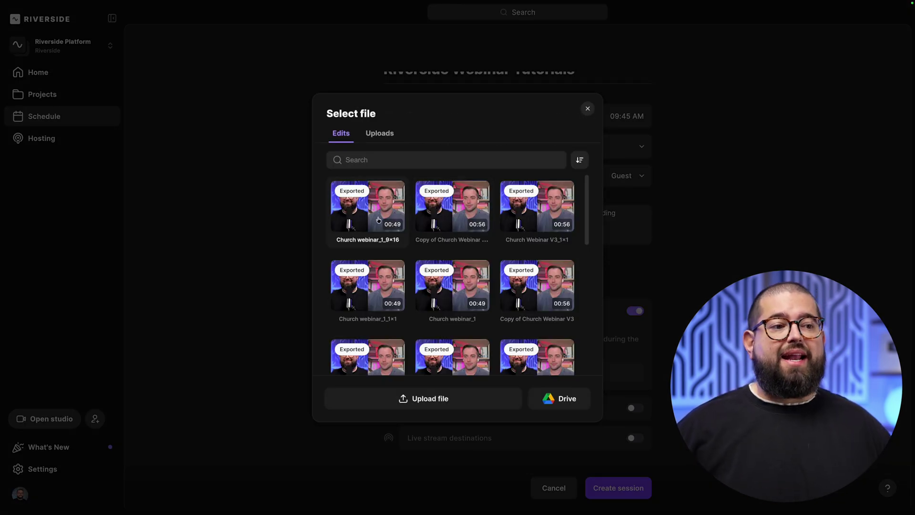
scroll(547, 223, down, 5)
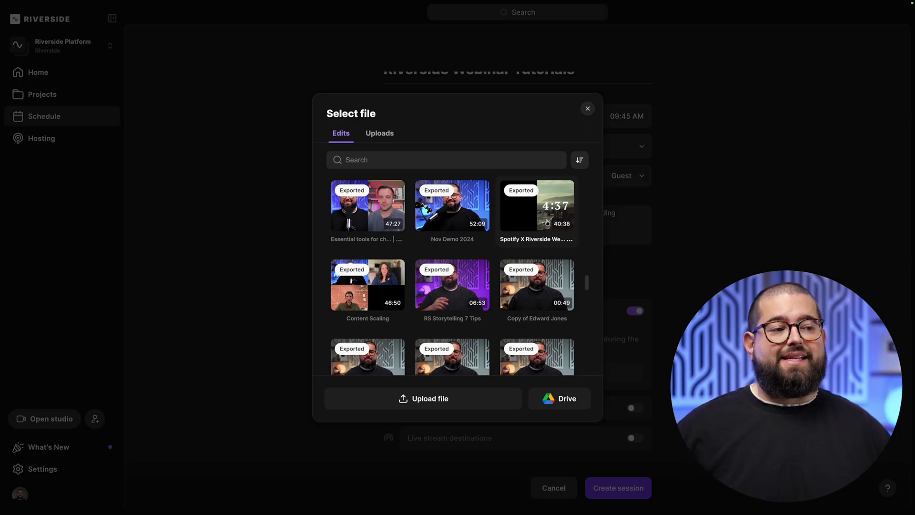
key(Escape)
click(636, 320)
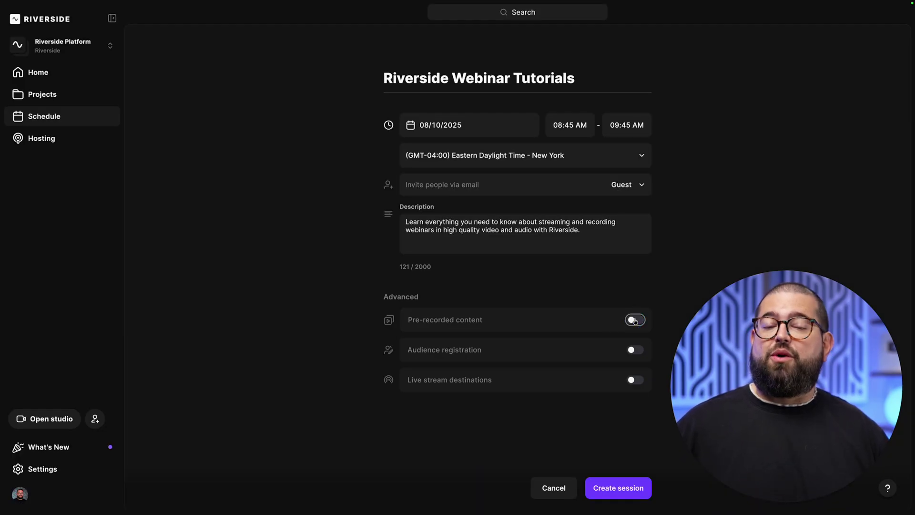
- Enable audience registration and add an optional text field 'How did you hear about us?'
click(636, 351)
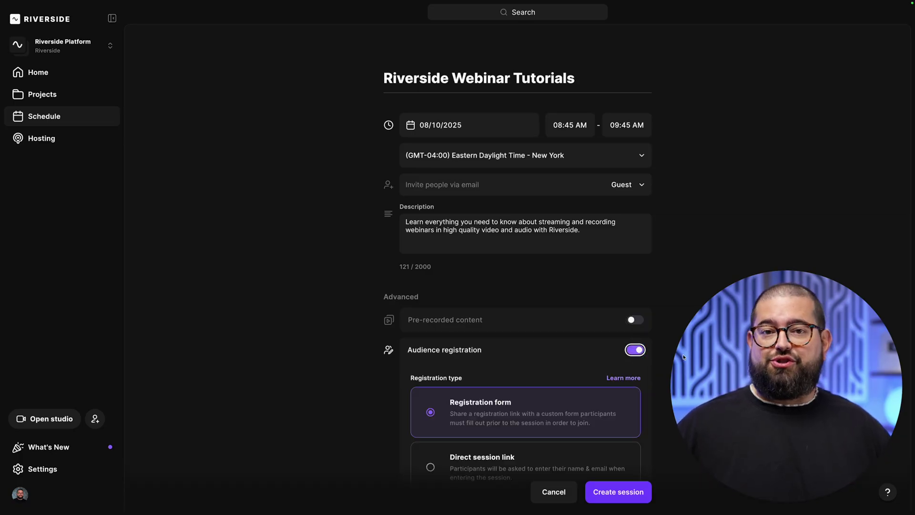
scroll(541, 263, down, 5)
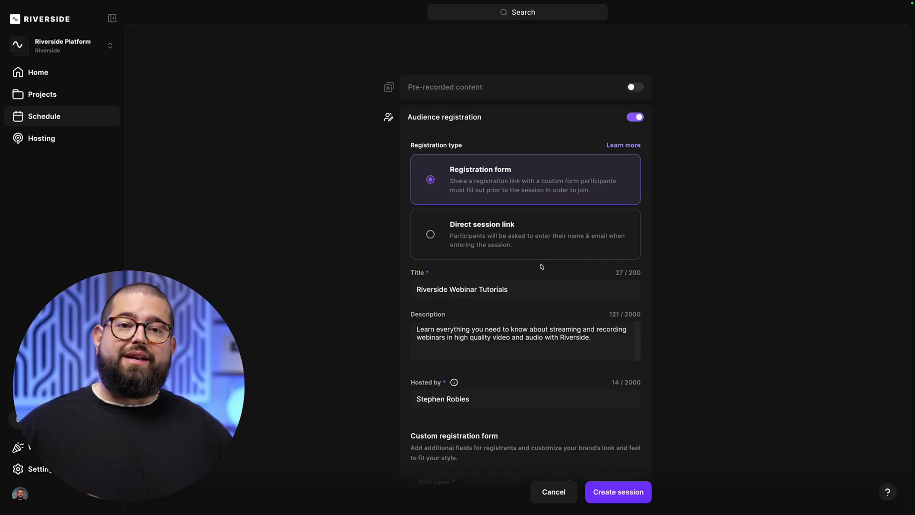
scroll(541, 266, down, 2)
scroll(542, 266, down, 5)
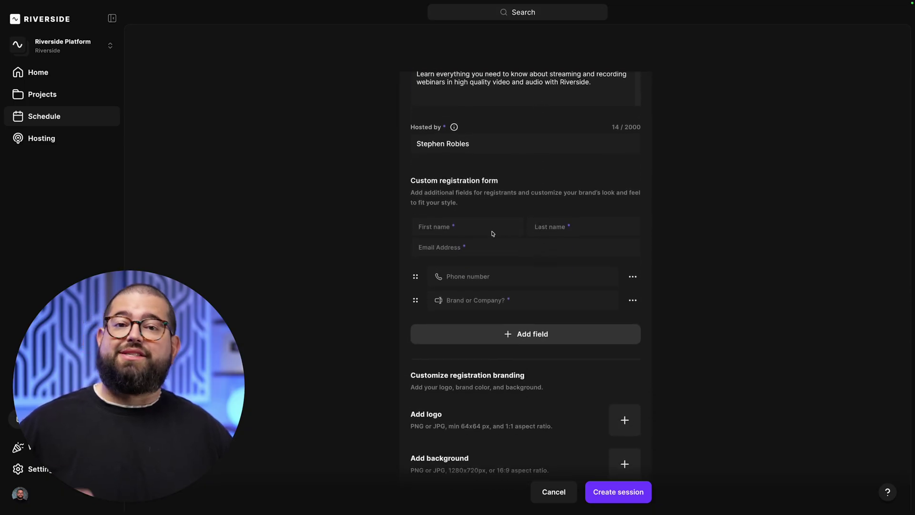
scroll(494, 234, down, 2)
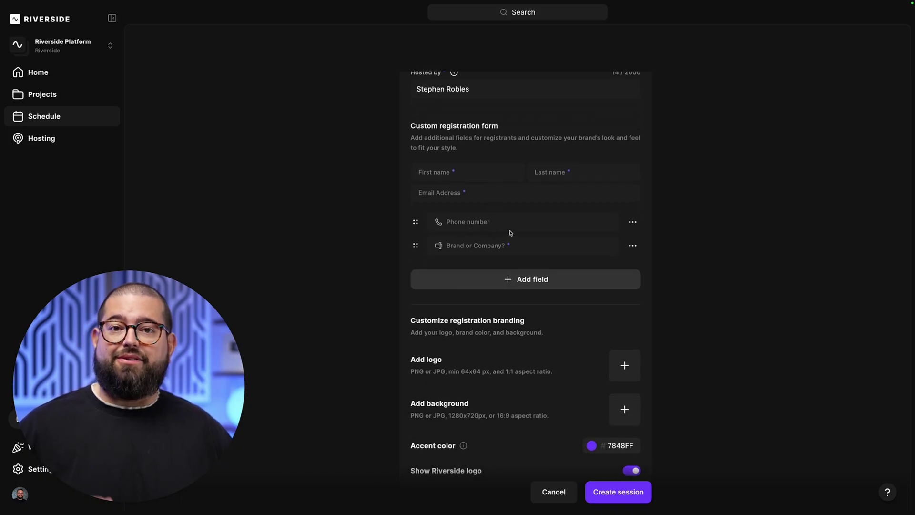
click(521, 284)
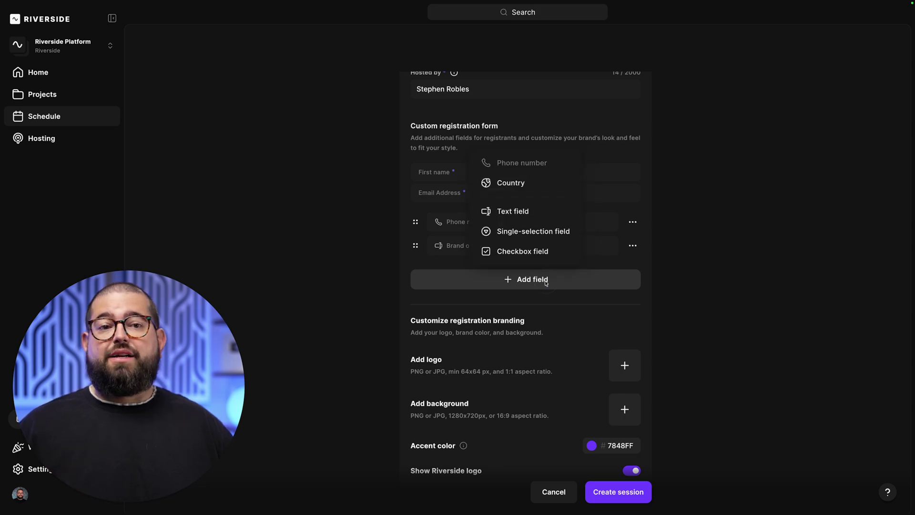
click(526, 213)
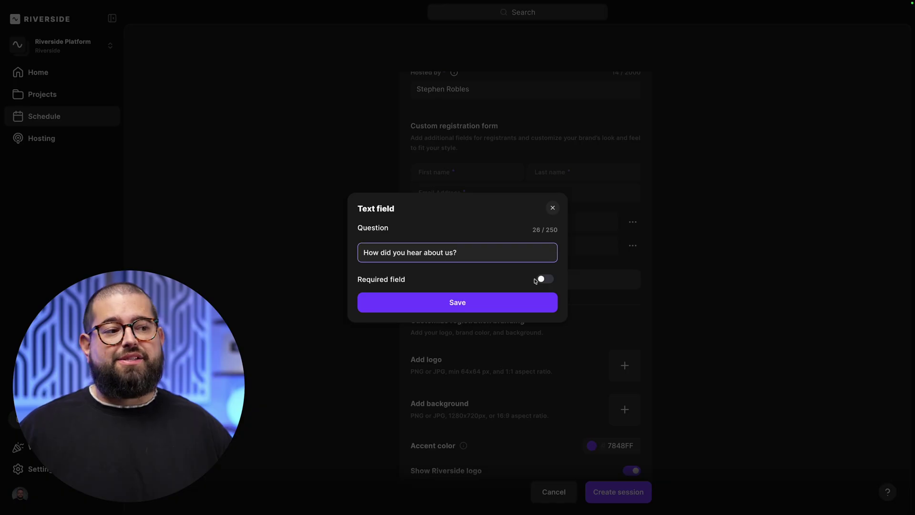
click(542, 306)
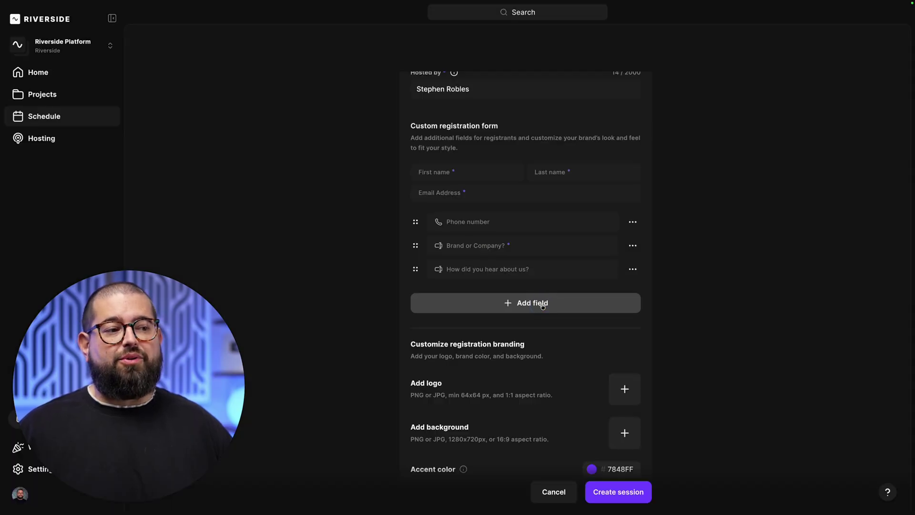
scroll(572, 277, down, 3)
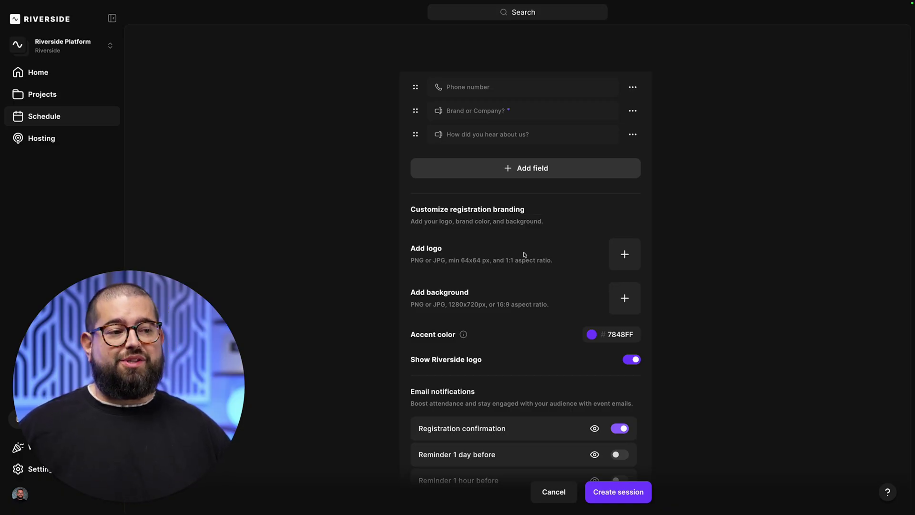
- Give the registration page the dark background image and hide the Riverside logo
scroll(524, 255, down, 1)
click(622, 255)
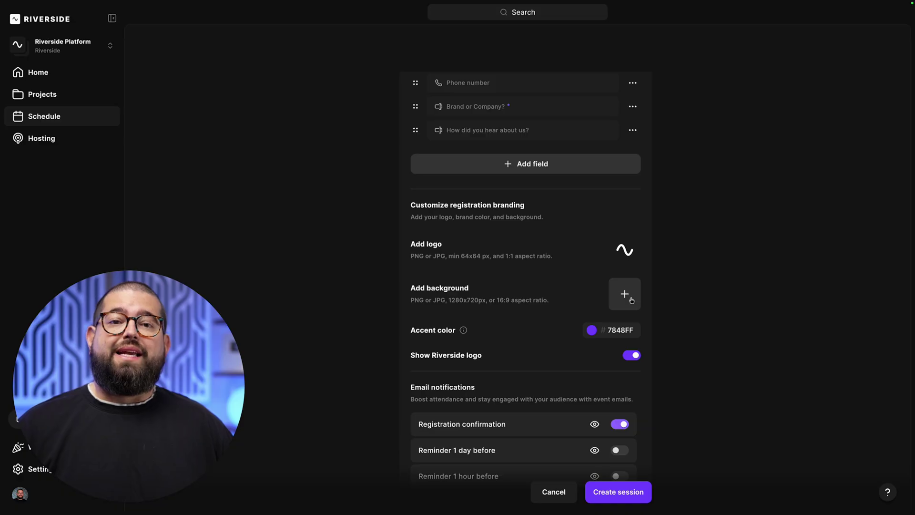
click(632, 301)
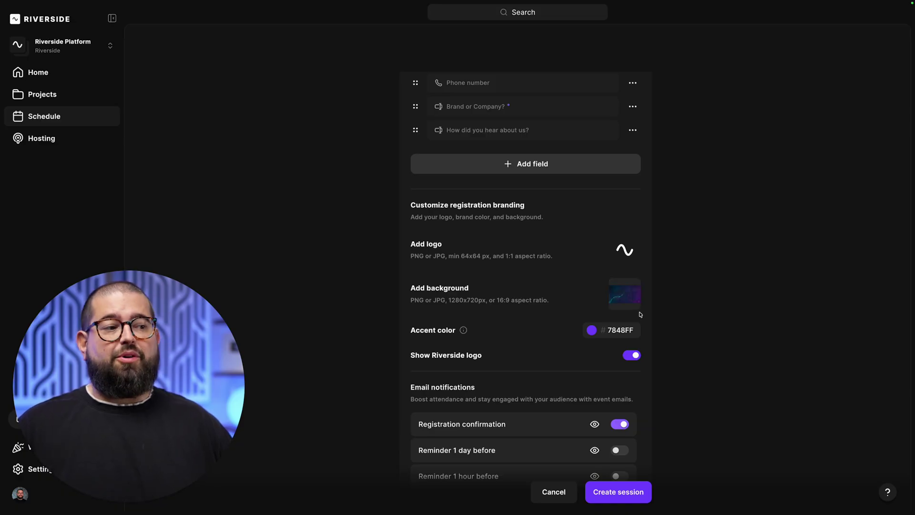
scroll(620, 295, down, 2)
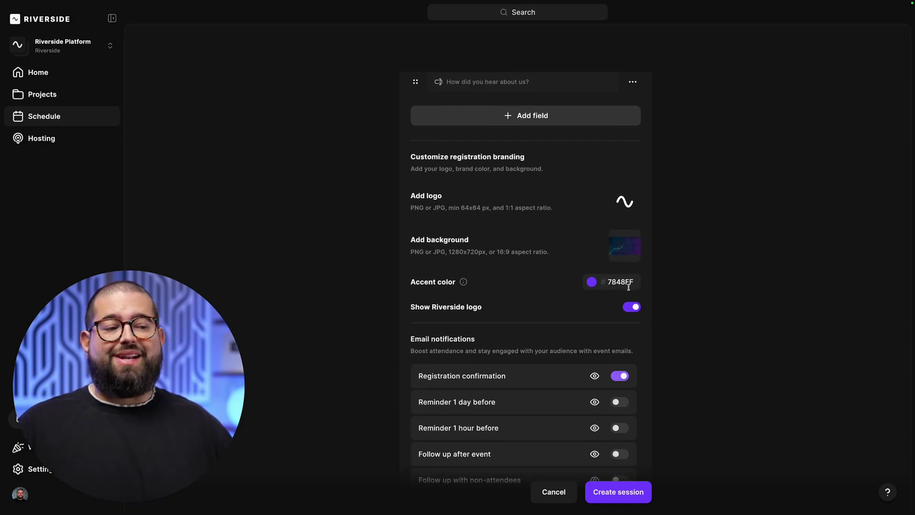
scroll(629, 286, down, 2)
click(630, 265)
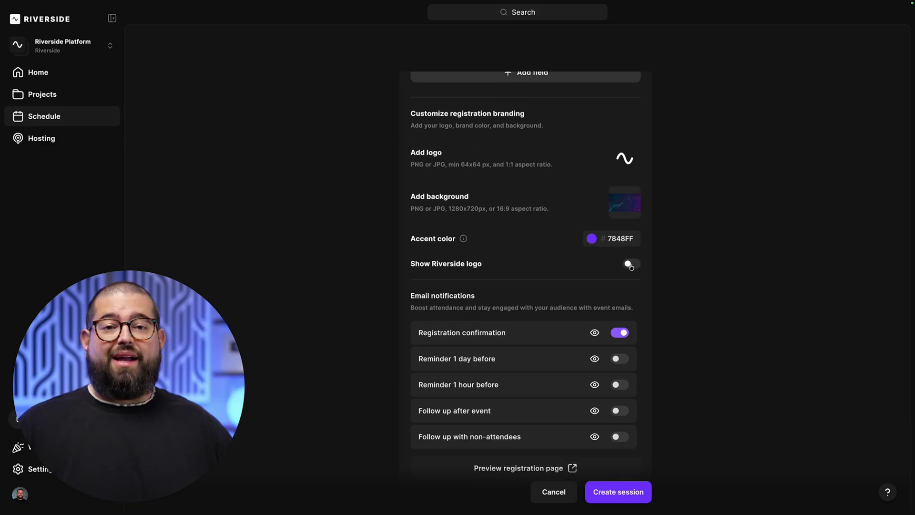
- Turn on the reminder emails for one day and one hour before the session
scroll(631, 267, down, 3)
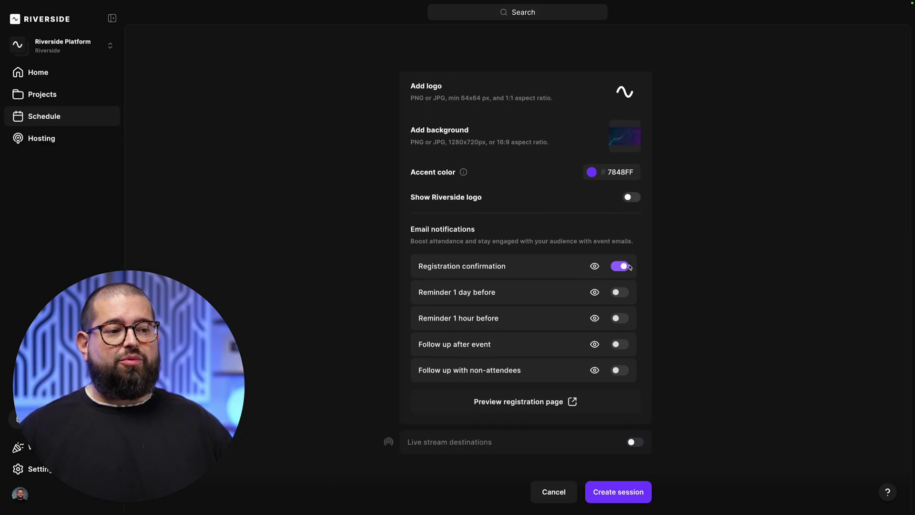
click(622, 293)
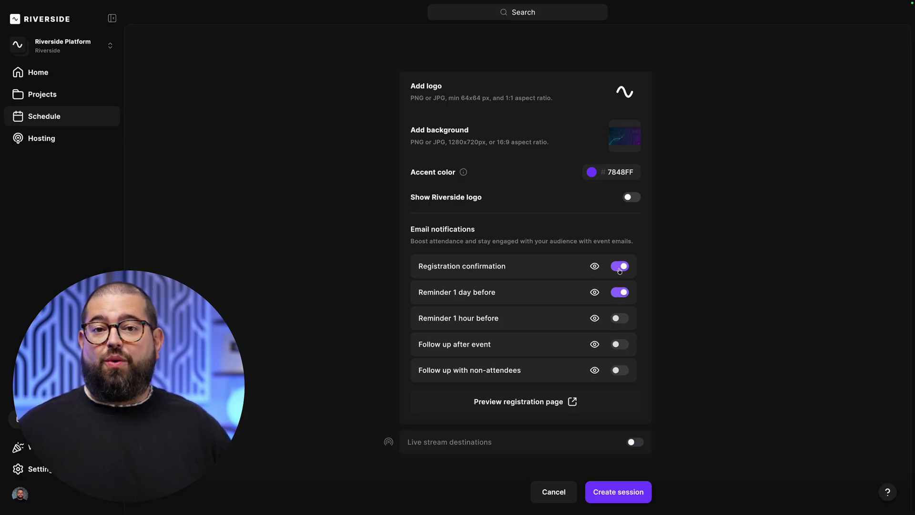
click(621, 319)
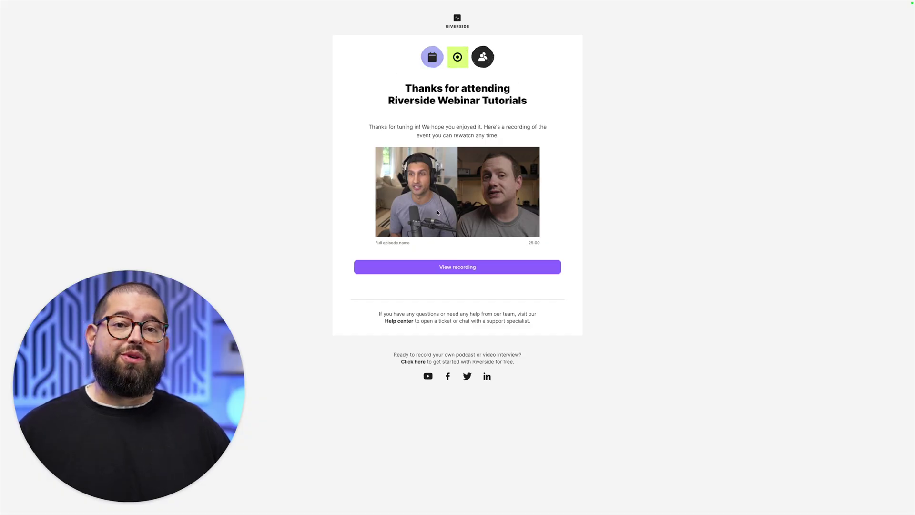
- Create the session with live stream destinations off and copy its registration link
click(634, 440)
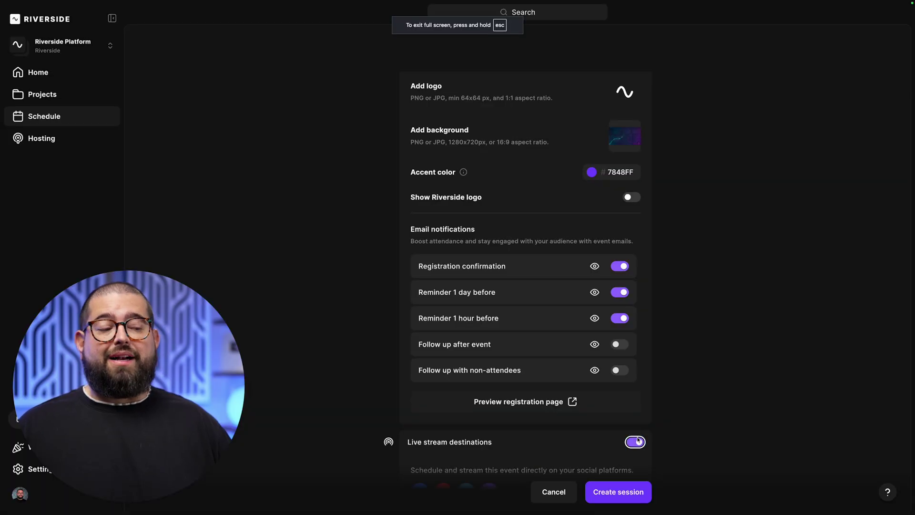
scroll(635, 423, down, 2)
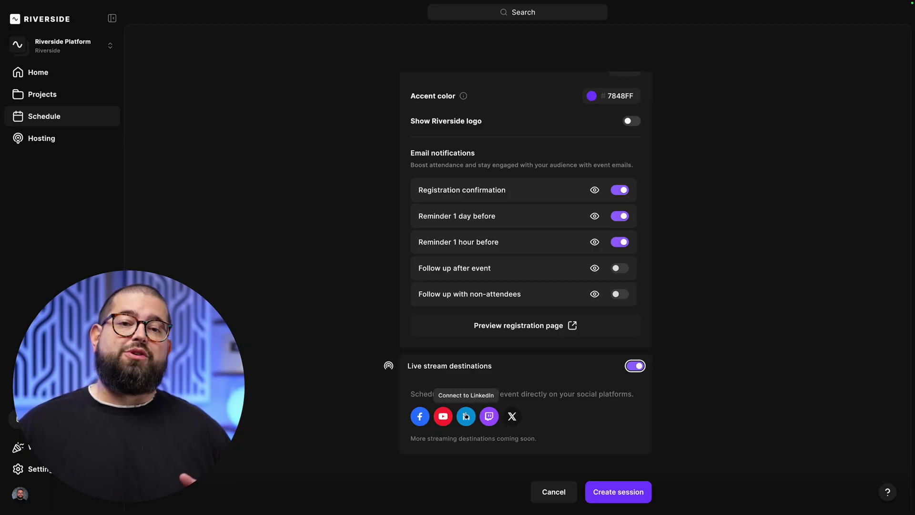
click(635, 366)
click(634, 491)
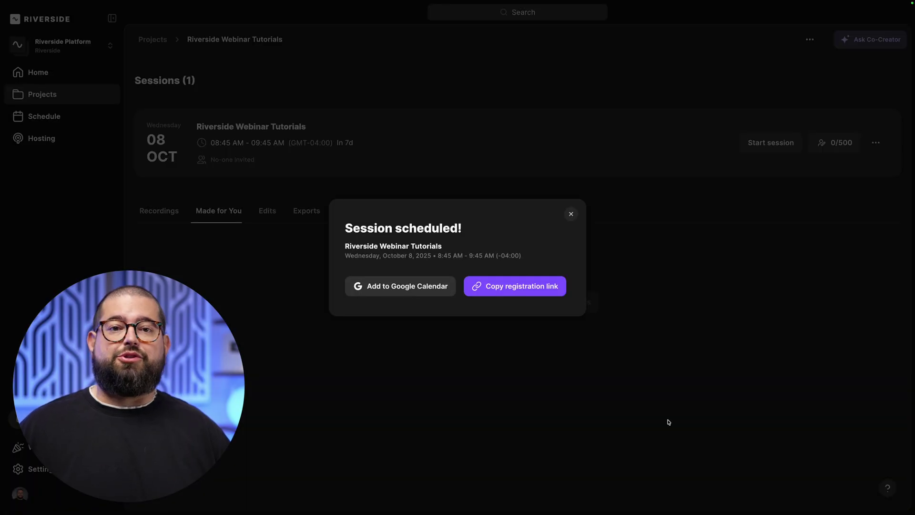
click(537, 294)
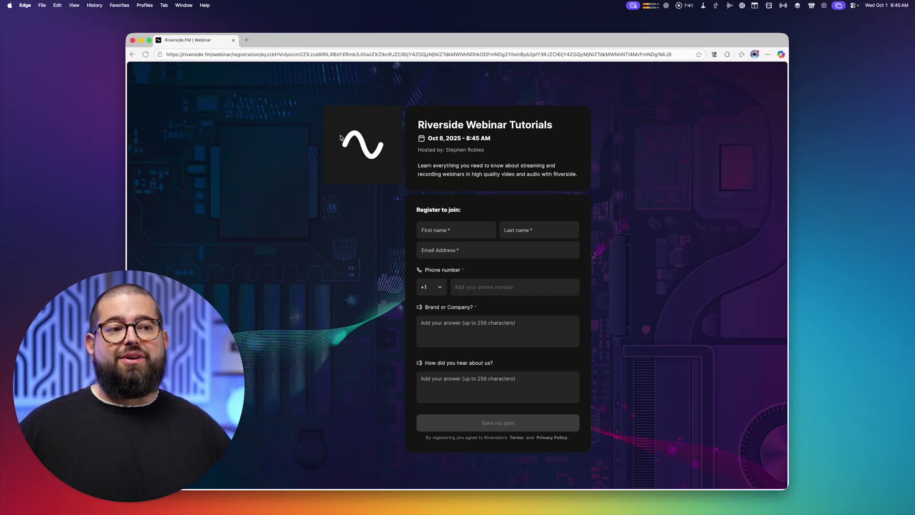
- Fill in the attendee's name, email, phone, brand and referral, and save the spot
click(472, 227)
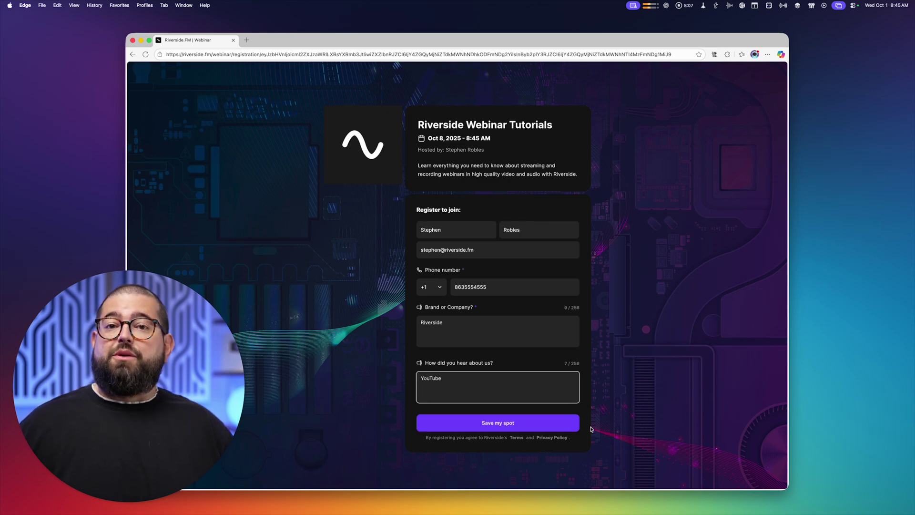
click(510, 425)
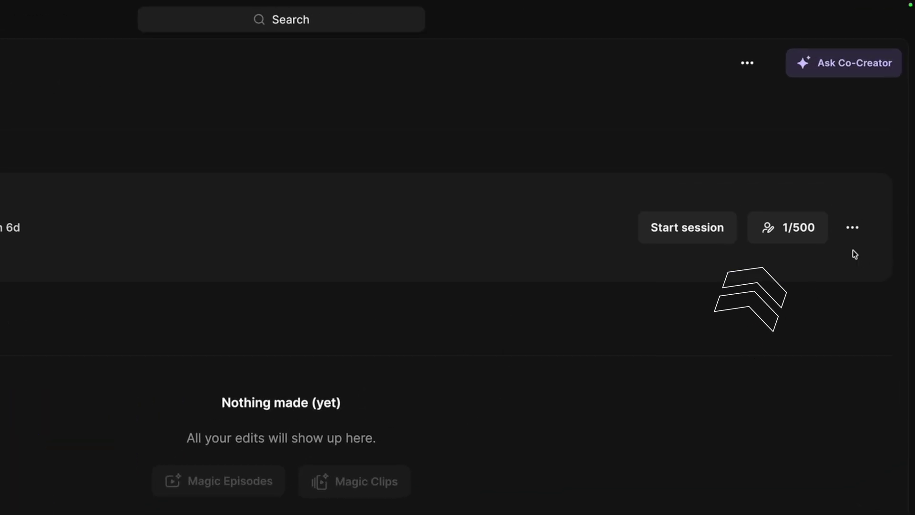
- Open the 1/500 registrants list, check the attendee's actions, and show HubSpot/Salesforce sync options
mouse_move(799, 243)
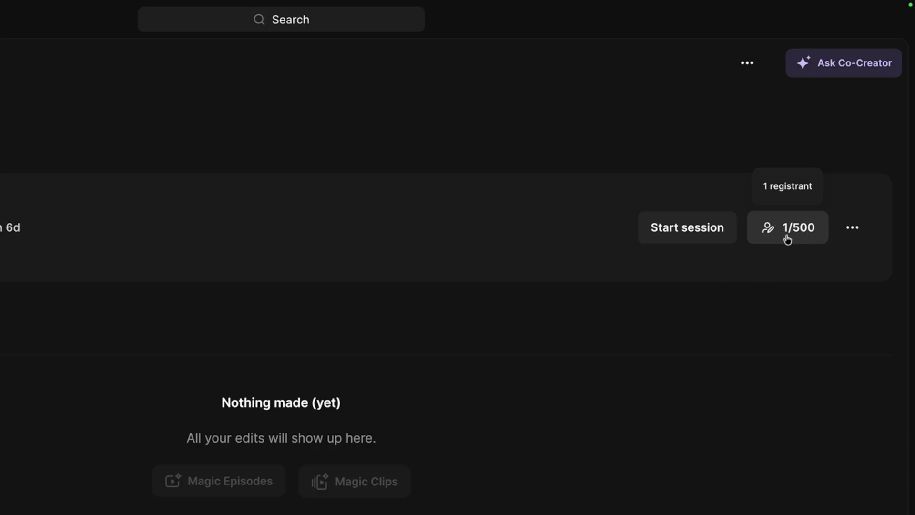
click(768, 235)
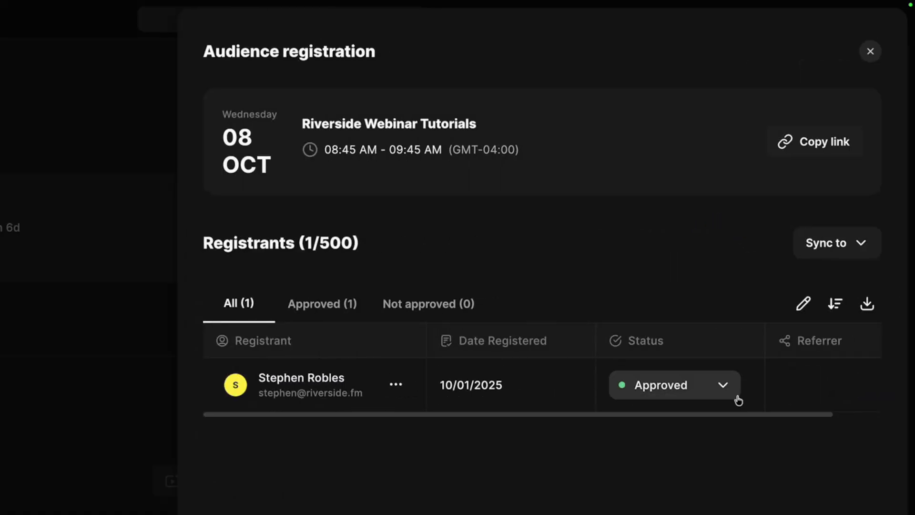
click(403, 384)
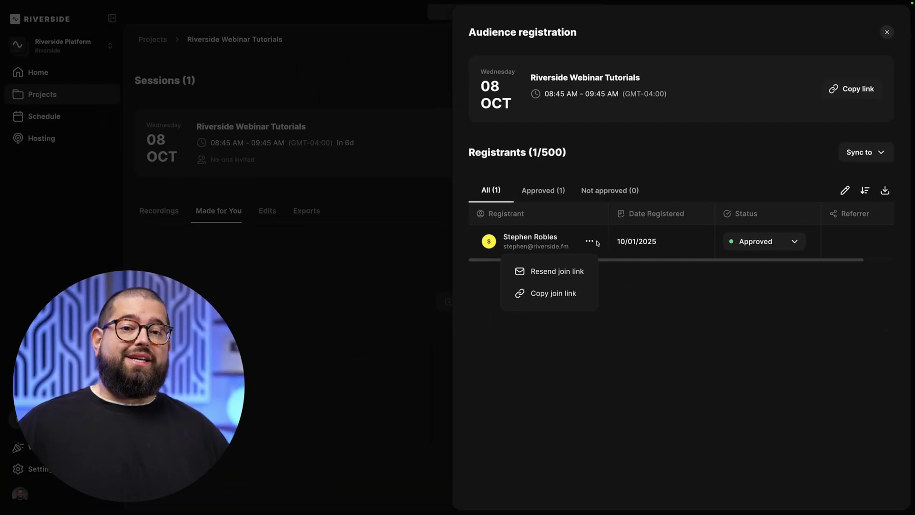
click(799, 177)
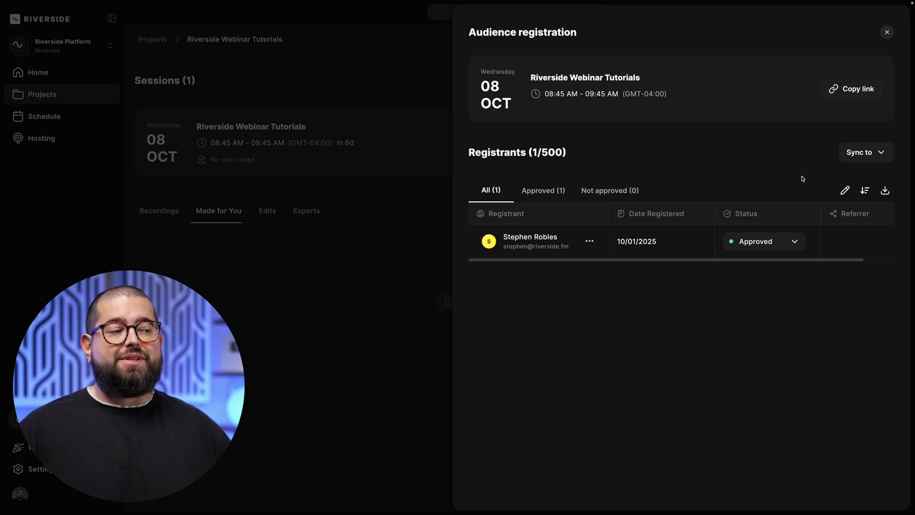
click(871, 159)
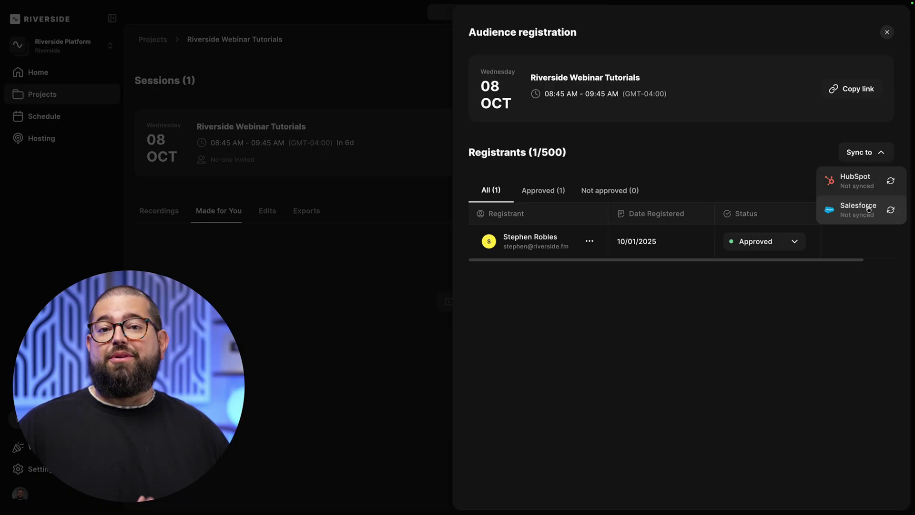
- Start the Riverside Webinar Tutorials session from Schedule and join the studio as host
click(141, 126)
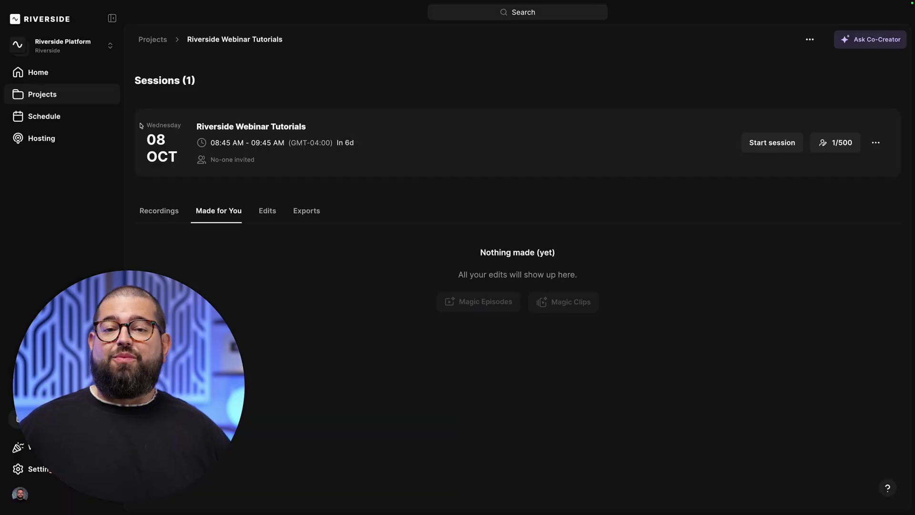
click(51, 120)
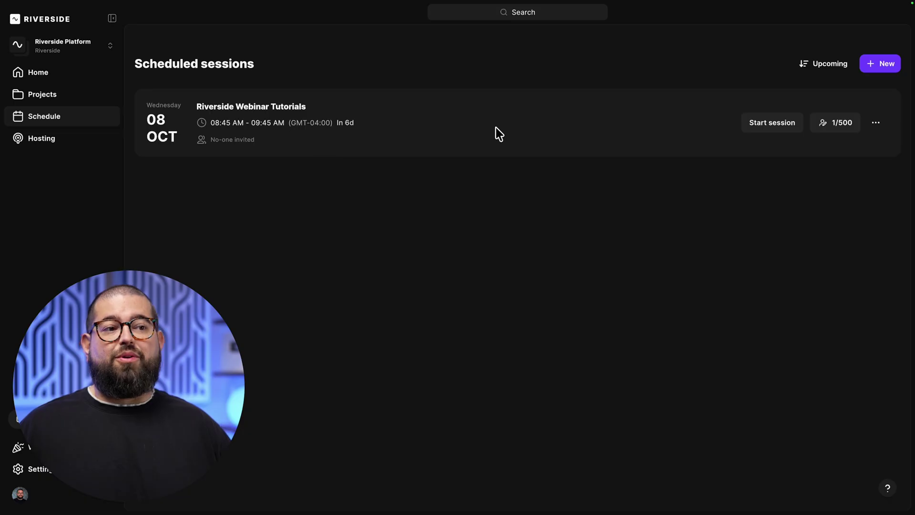
click(757, 128)
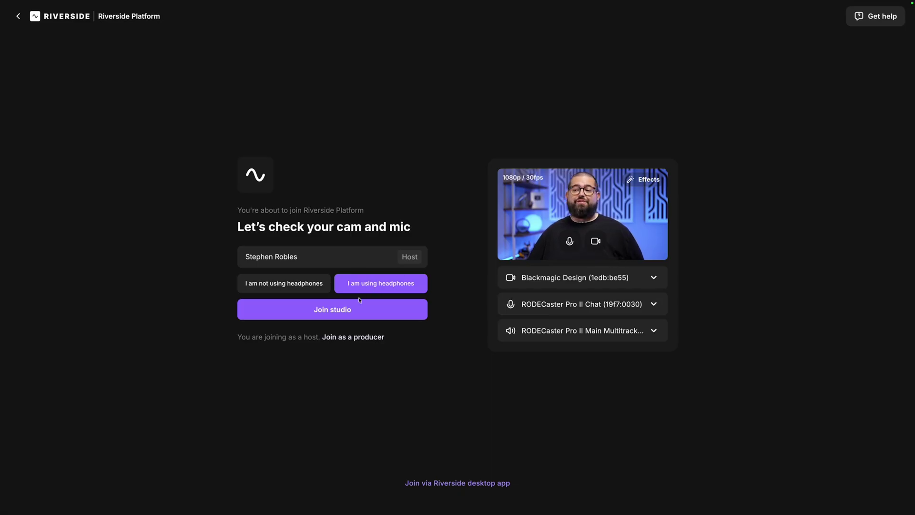
click(358, 313)
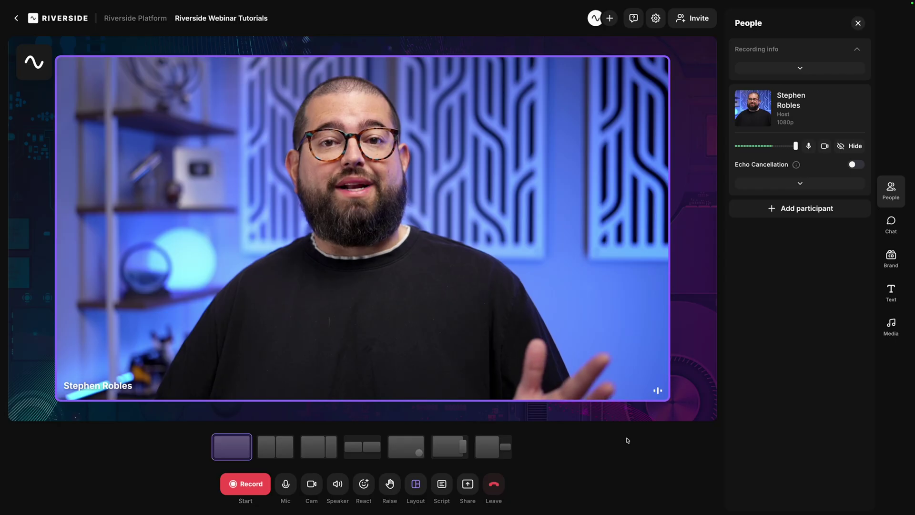
click(467, 484)
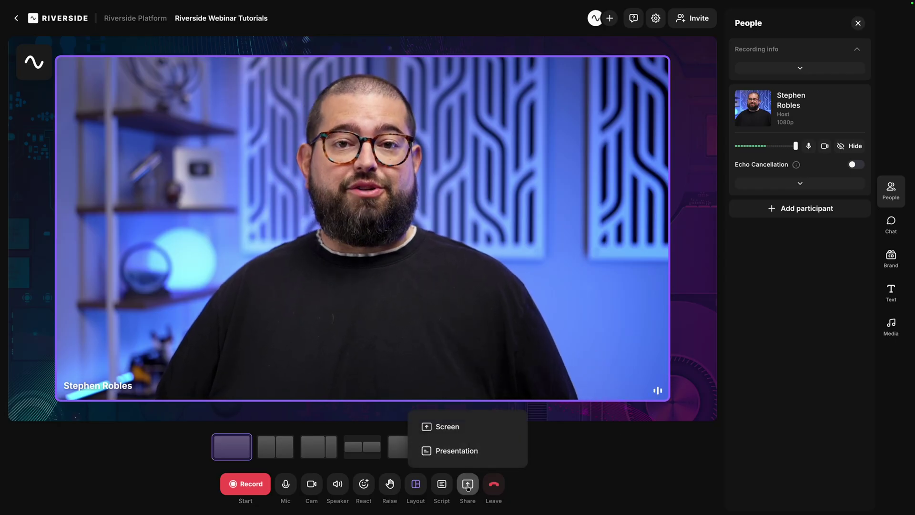
- Share the 'Your Podcast In Every App' presentation and keep presenting after checking the stop option
click(466, 457)
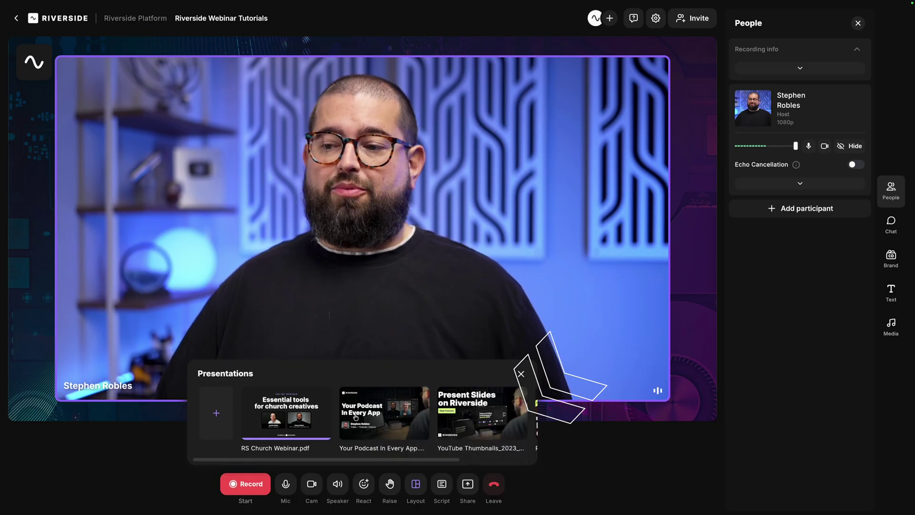
click(377, 410)
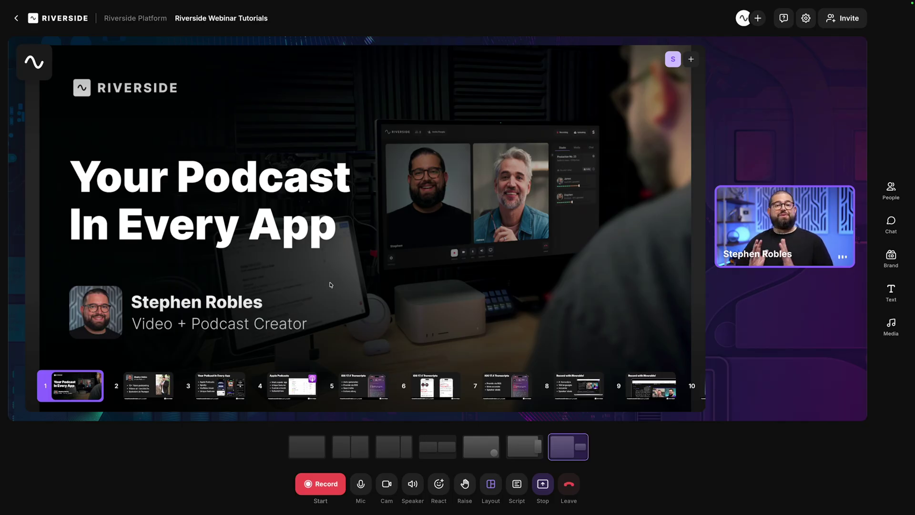
click(692, 62)
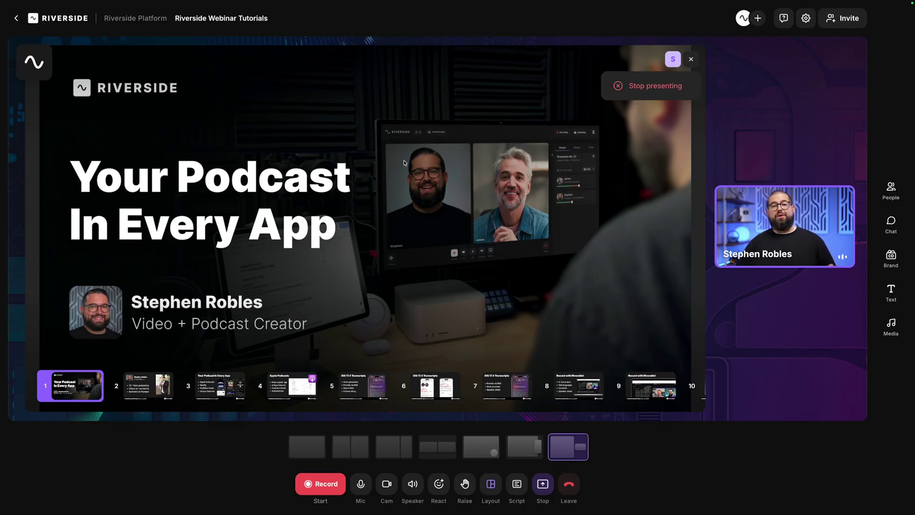
click(692, 59)
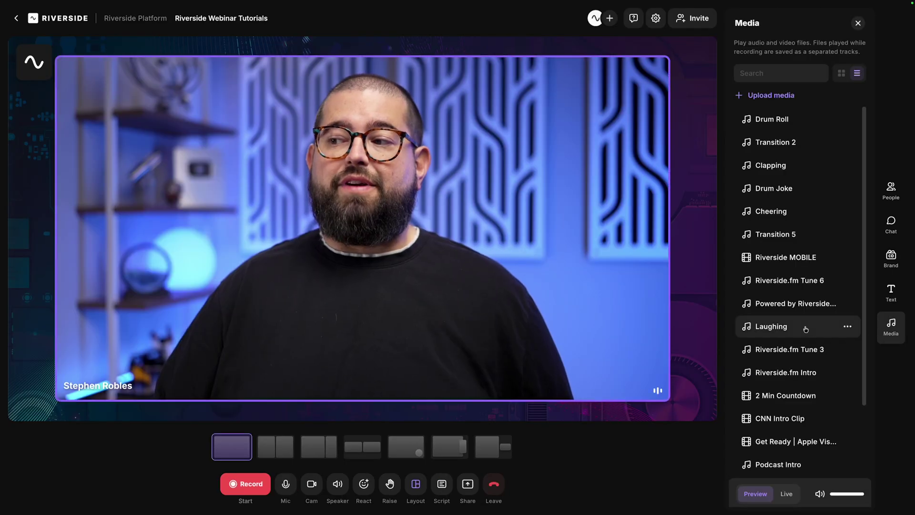
scroll(804, 328, down, 3)
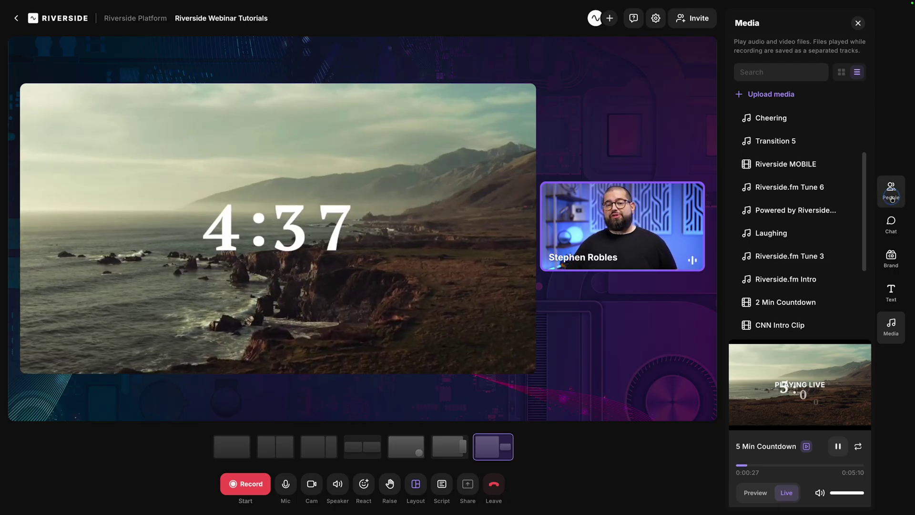
- Hide then show the host in People, and switch the 5 Min Countdown from Live to Preview
click(892, 199)
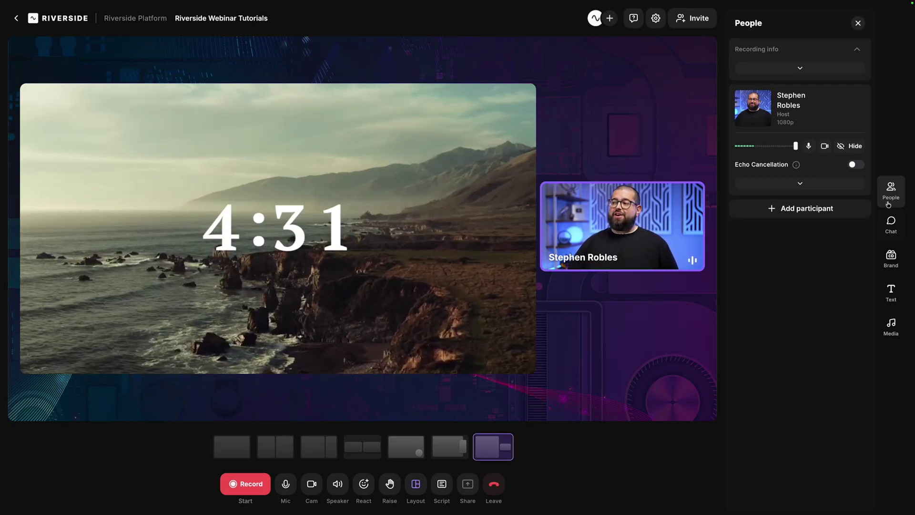
click(890, 200)
click(891, 202)
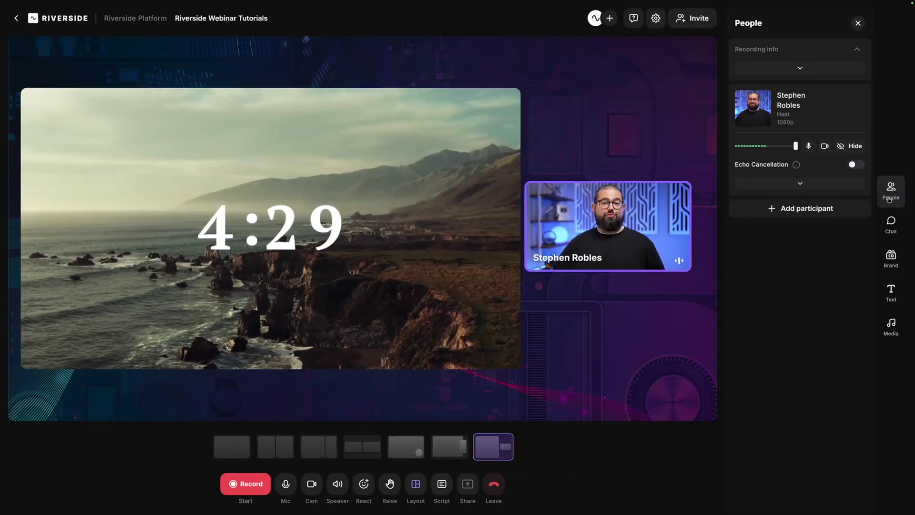
click(851, 146)
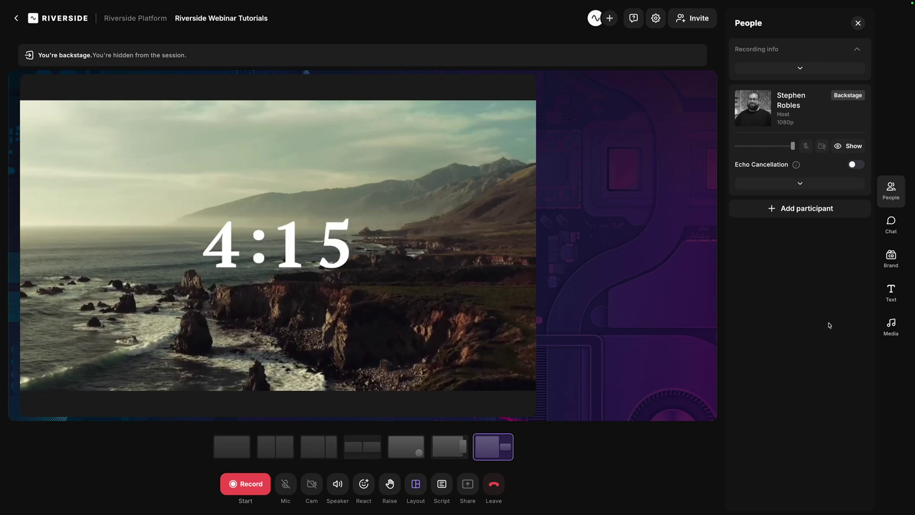
click(852, 147)
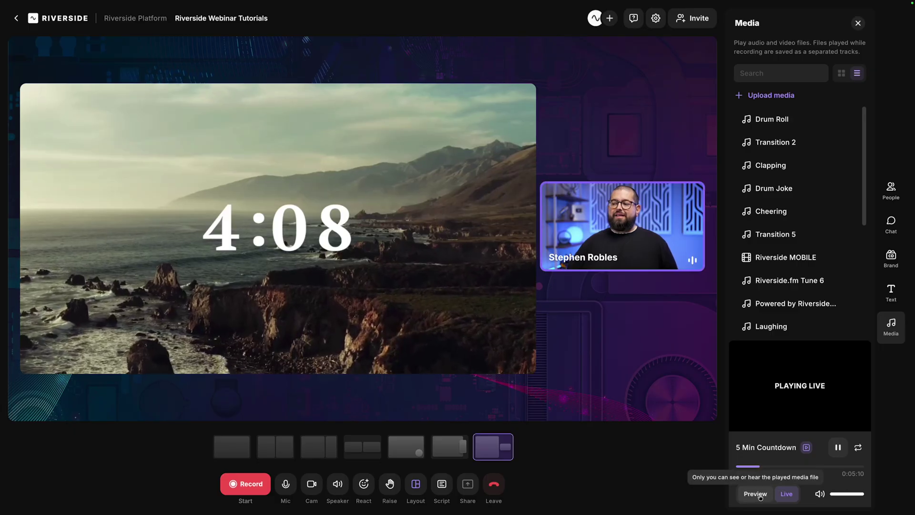
click(763, 492)
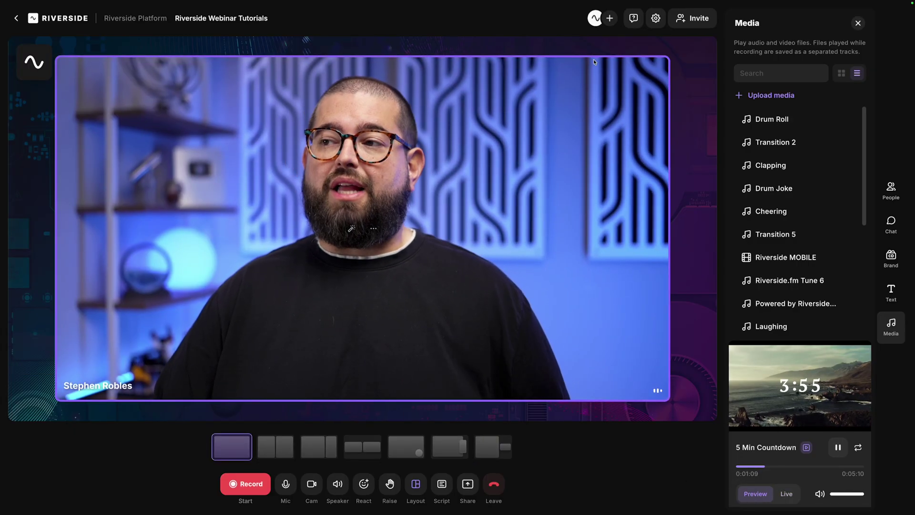
- Check the live stream's full watch link, then start recording the live session
click(597, 20)
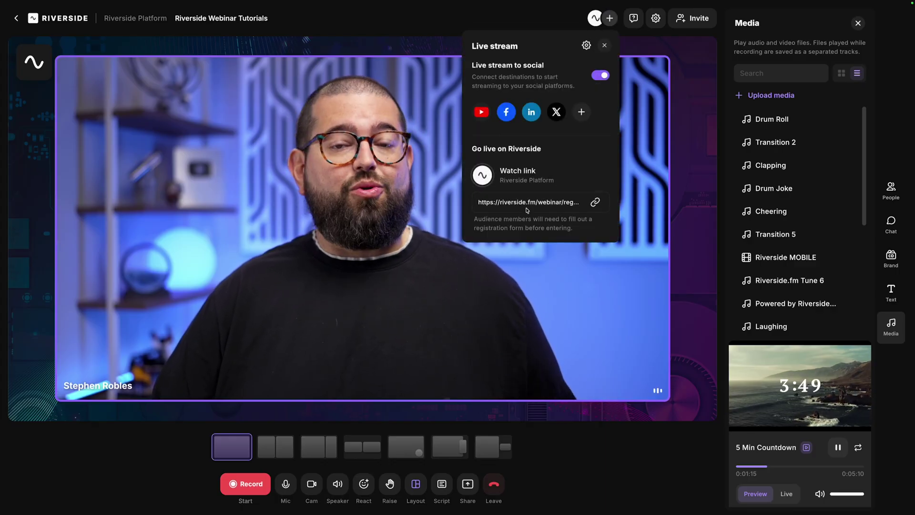
click(246, 484)
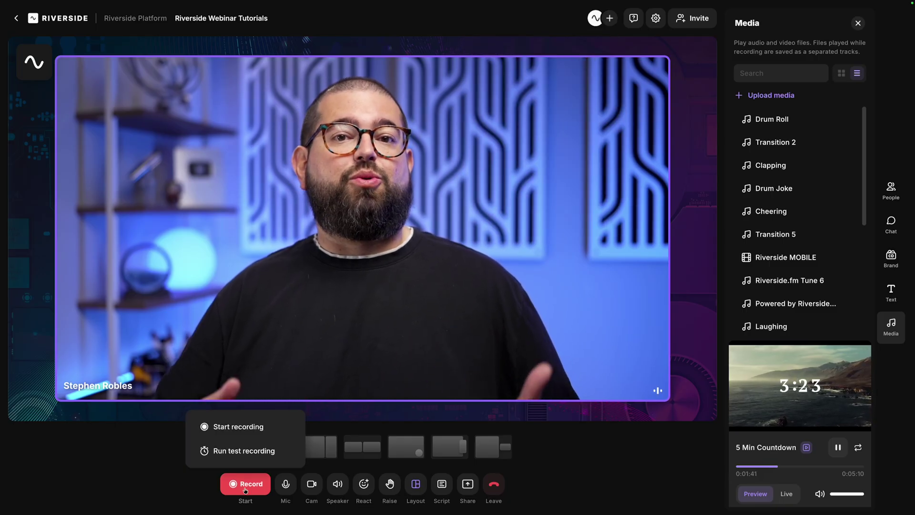
click(238, 426)
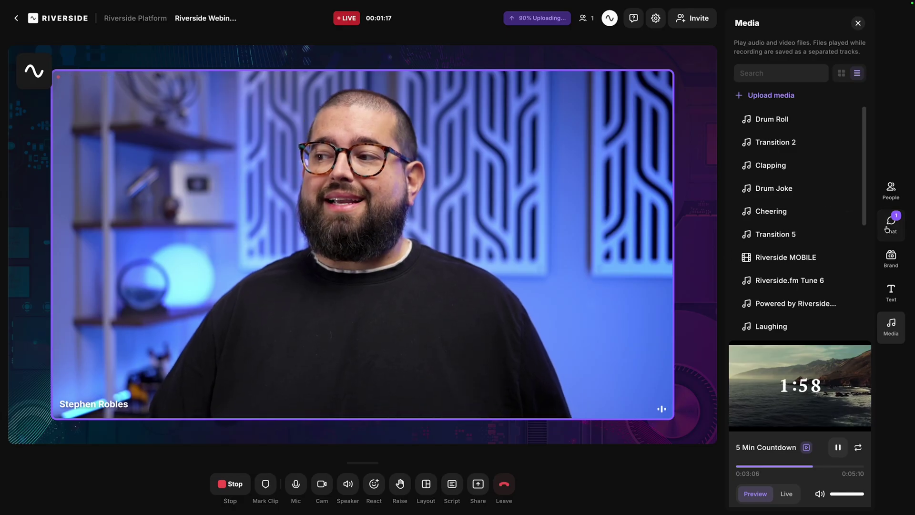
- Show the viewer's Florida greeting from public chat on stream, then present the Your Podcast In Every App slides
click(887, 227)
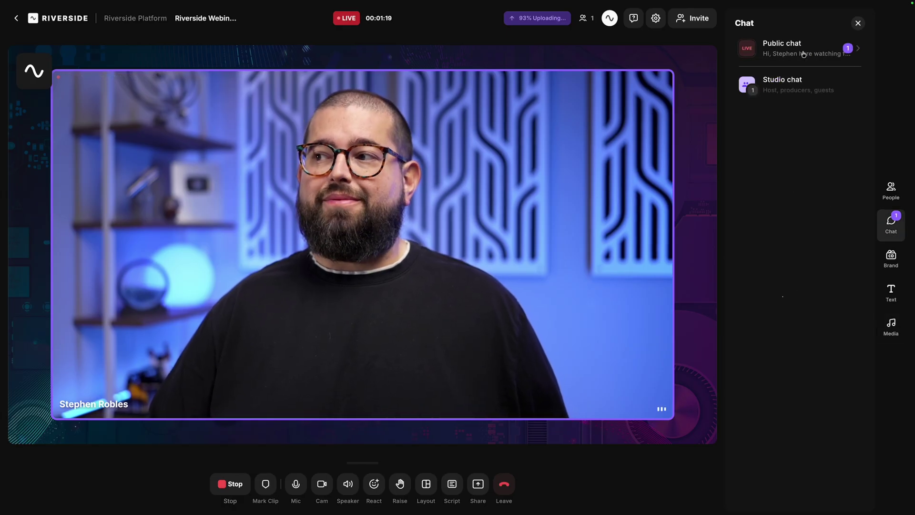
click(803, 54)
mouse_move(780, 113)
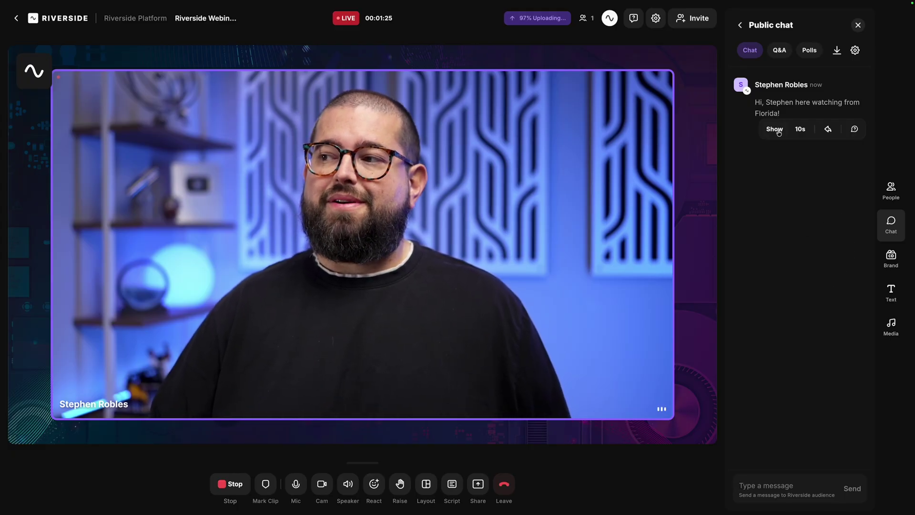
click(776, 130)
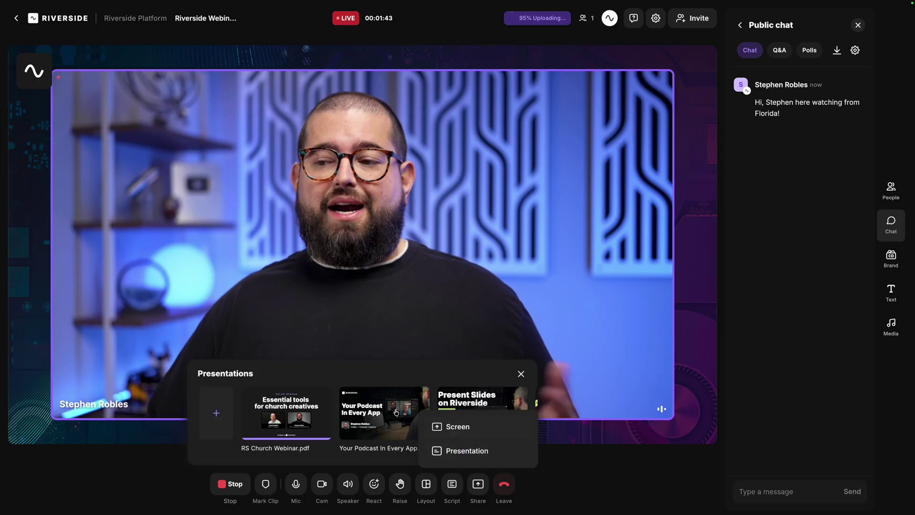
mouse_move(380, 414)
click(352, 428)
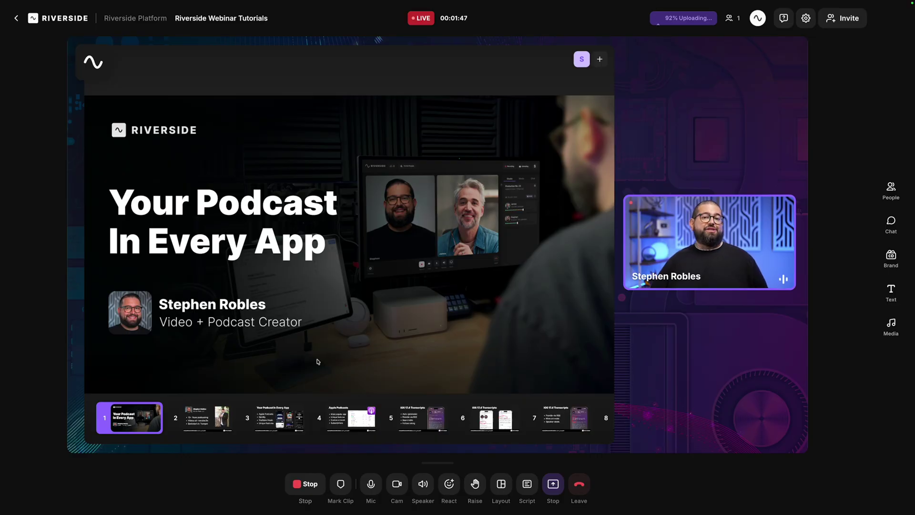
- Try the circular-inset layout, settle on the tall camera inset beside the slide, and send a viewer thumbs-up
click(509, 489)
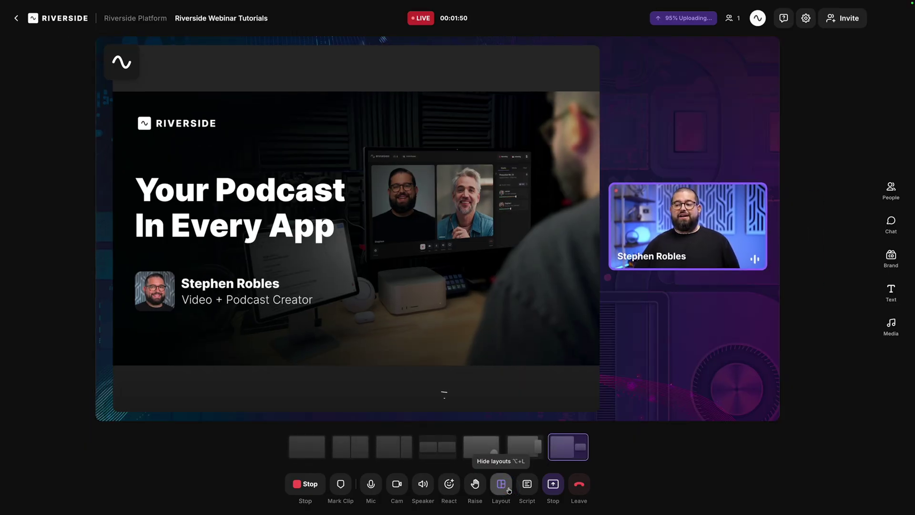
click(489, 450)
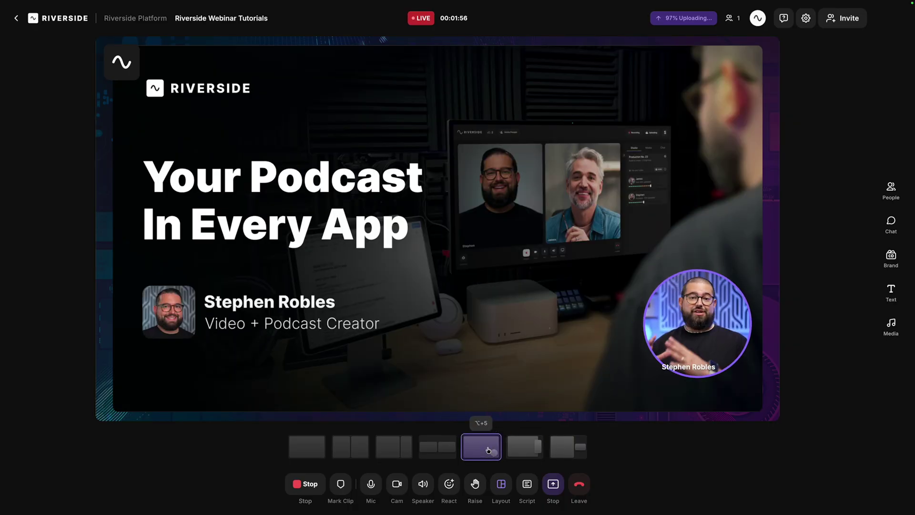
click(532, 450)
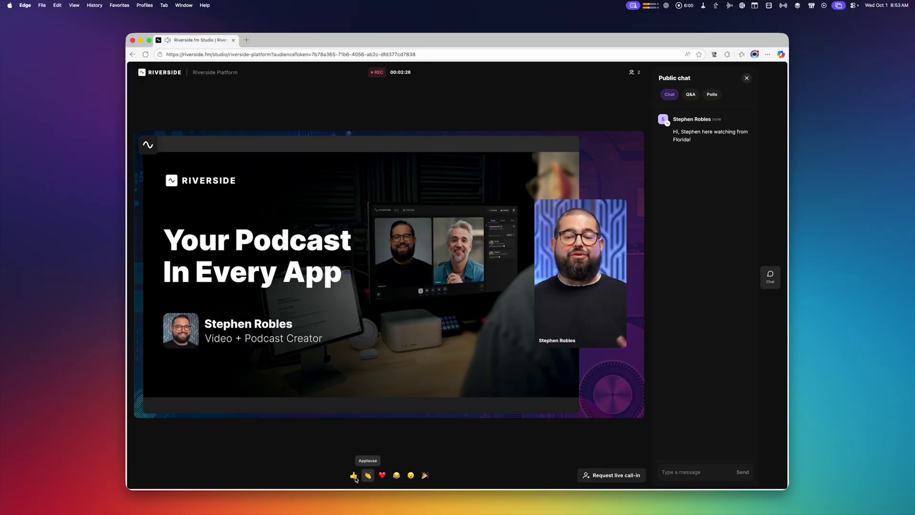
click(353, 475)
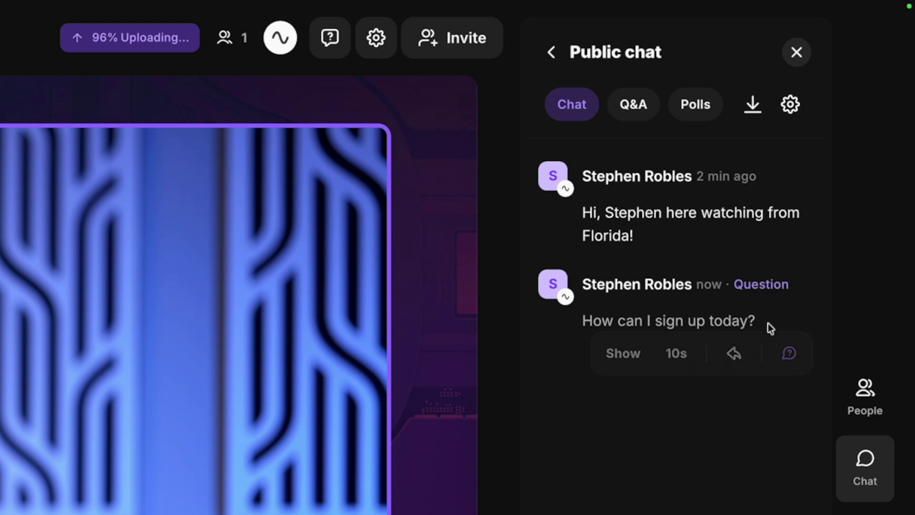
- Filter chat to Q&A, feature "How can I sign up today?" on stream, and reply to it
mouse_move(673, 216)
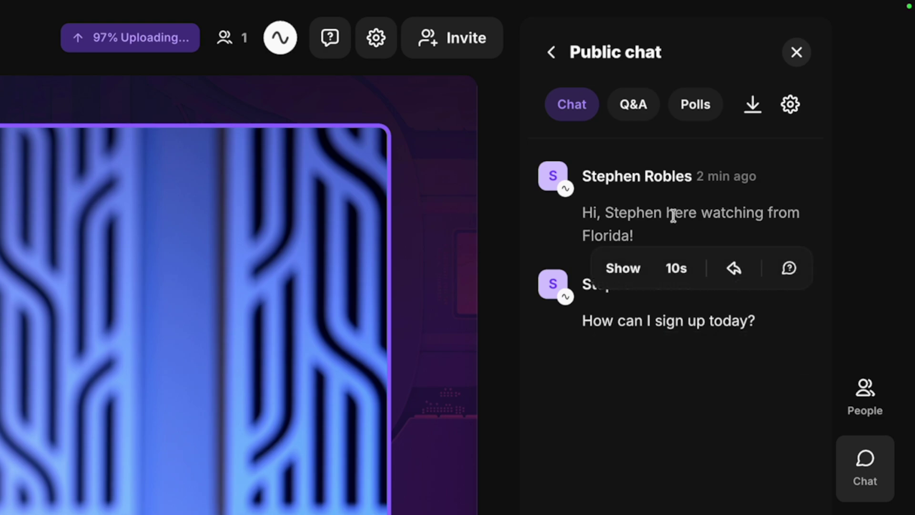
click(639, 117)
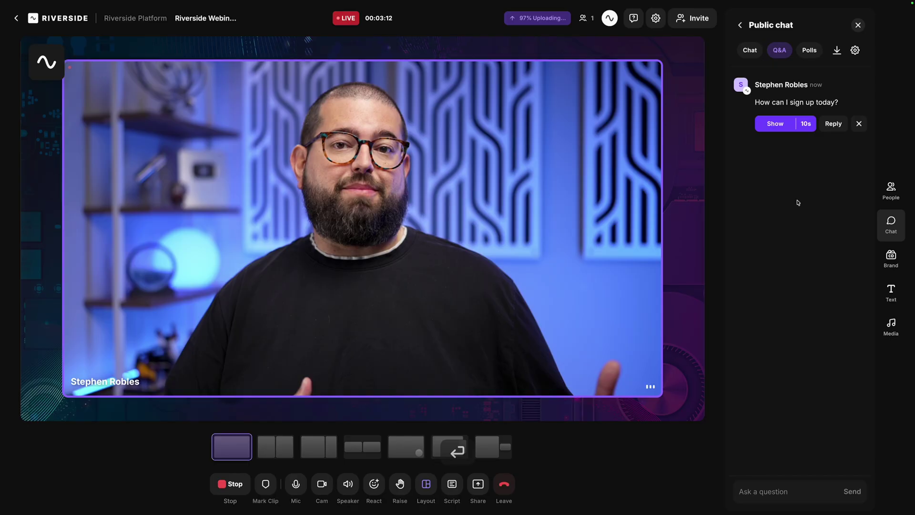
click(776, 125)
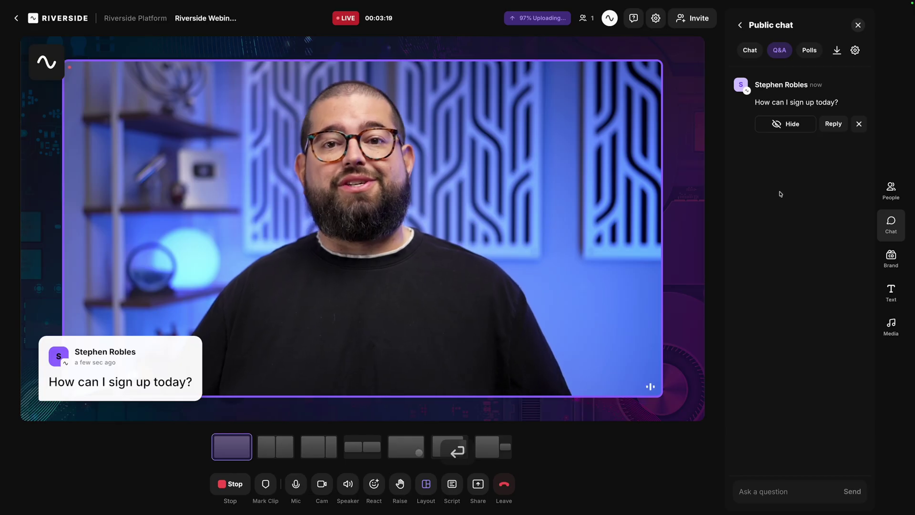
click(836, 124)
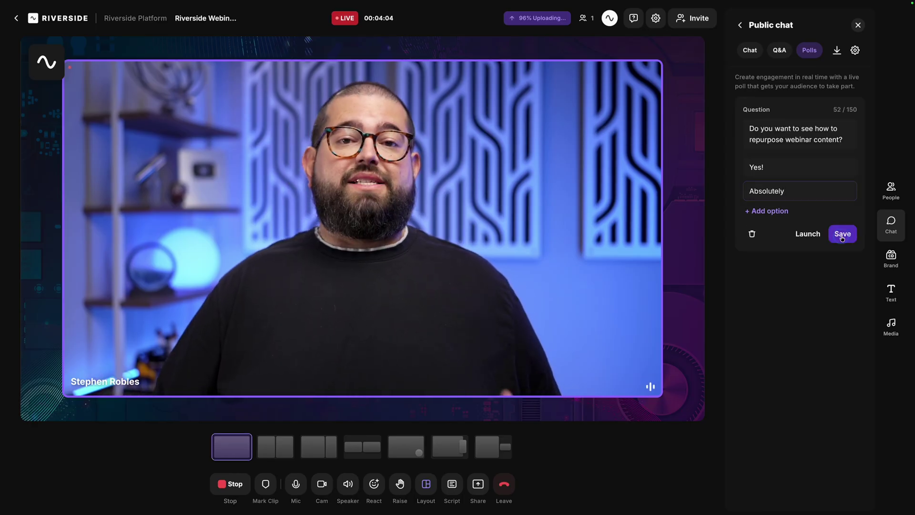
- Save and launch the repurposing poll, cast one Yes! vote as a viewer, and raise a hand
click(840, 234)
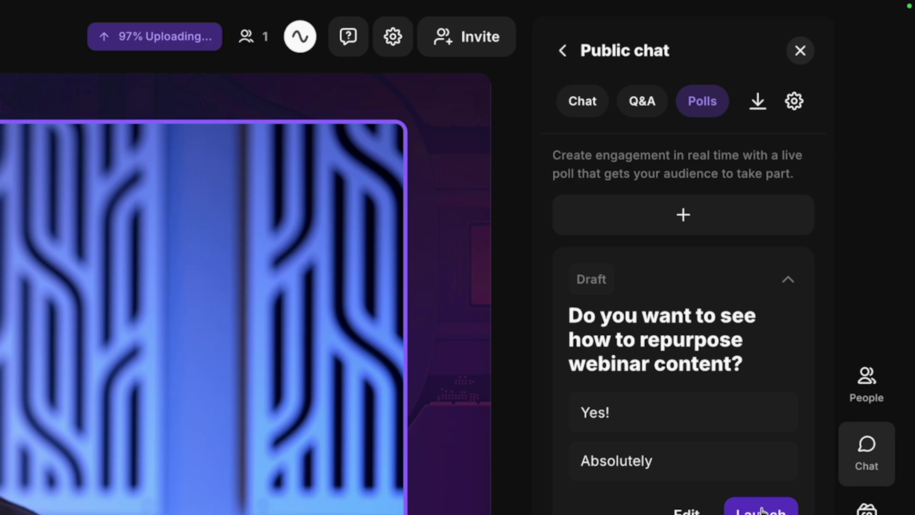
click(761, 508)
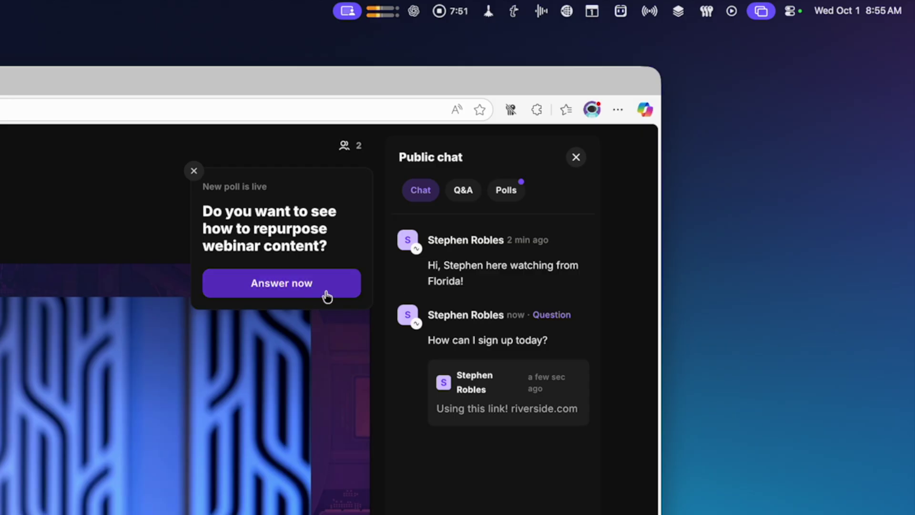
click(308, 291)
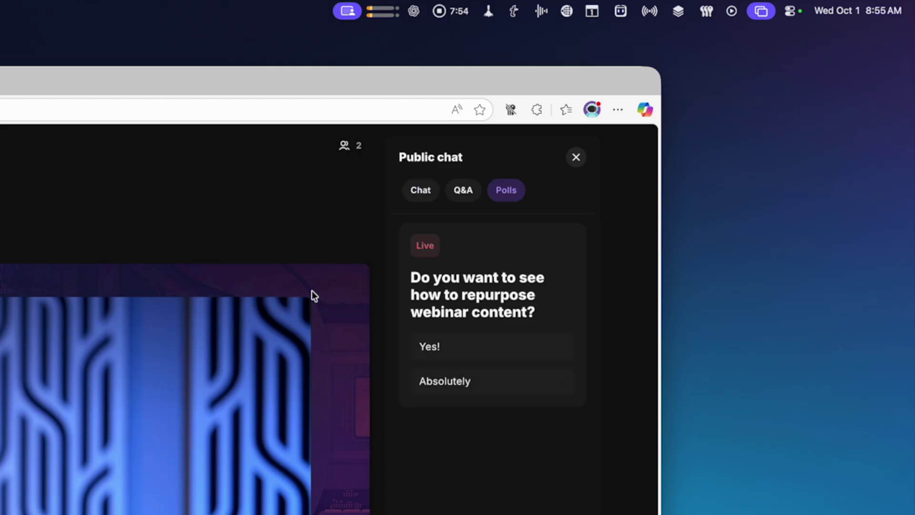
click(477, 346)
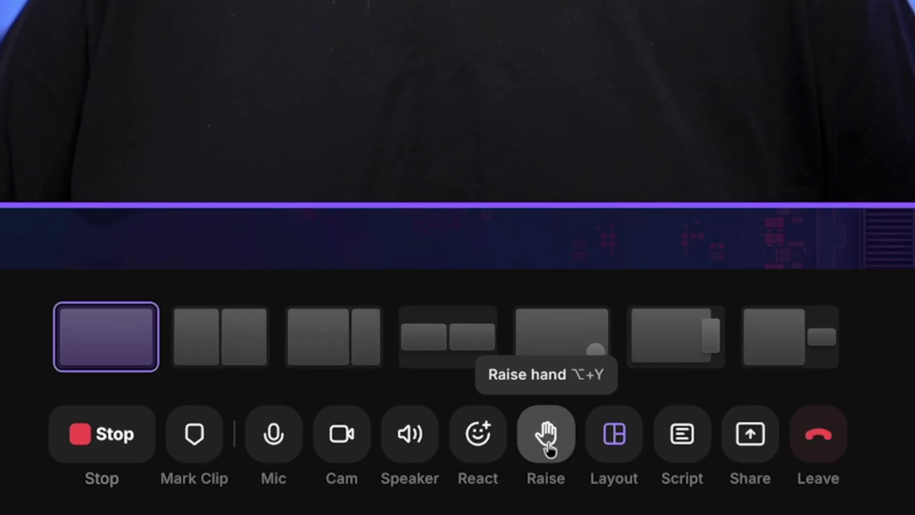
click(549, 446)
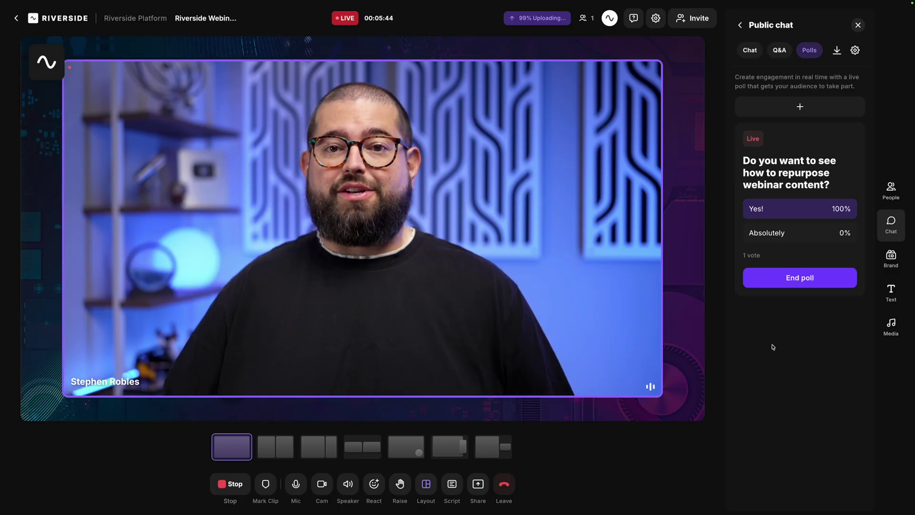
click(891, 291)
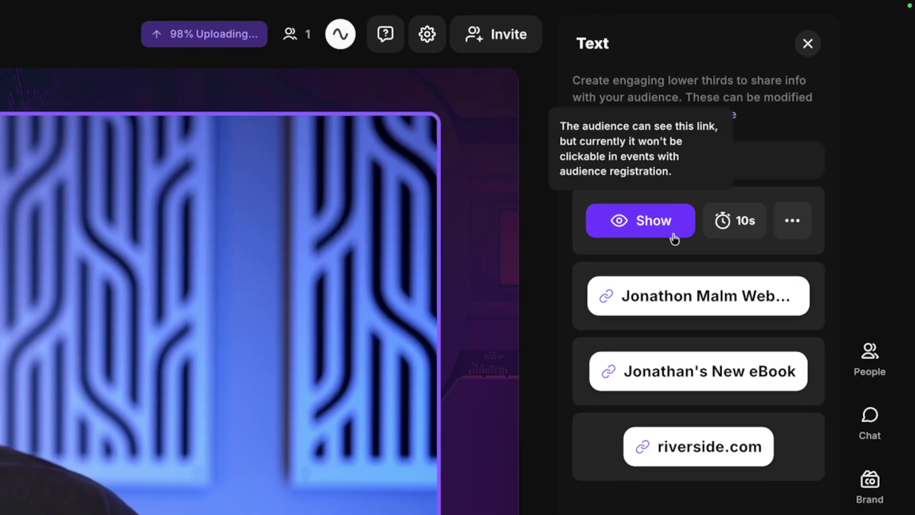
- Add a white-styled 'Riverside Webinars' lower-third text, then end the live stream and recording
mouse_move(790, 165)
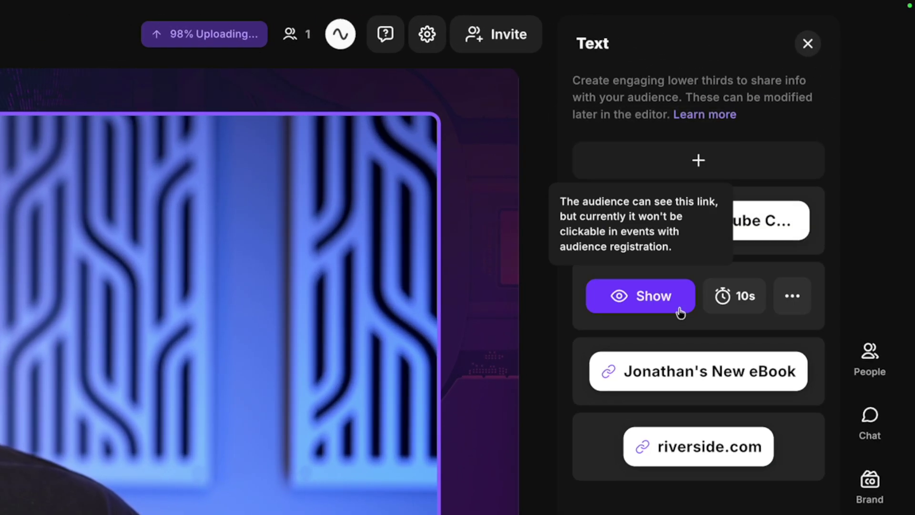
click(689, 162)
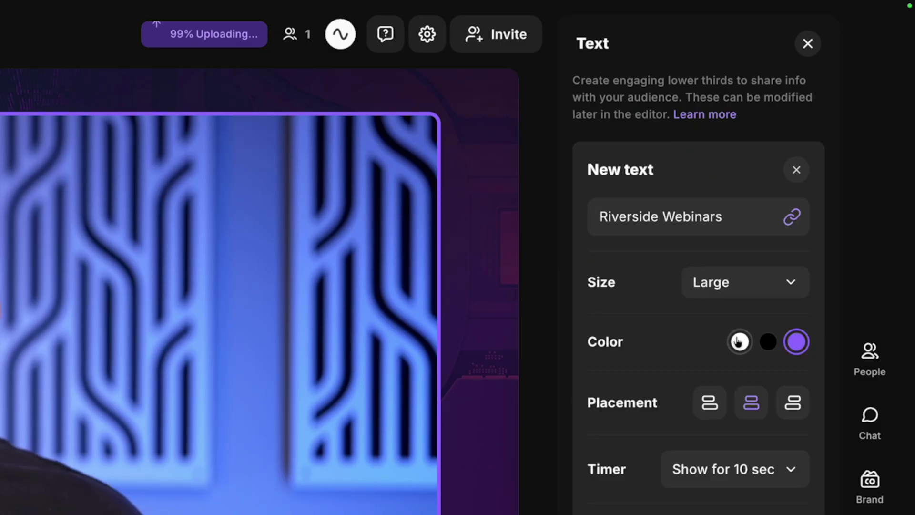
click(739, 341)
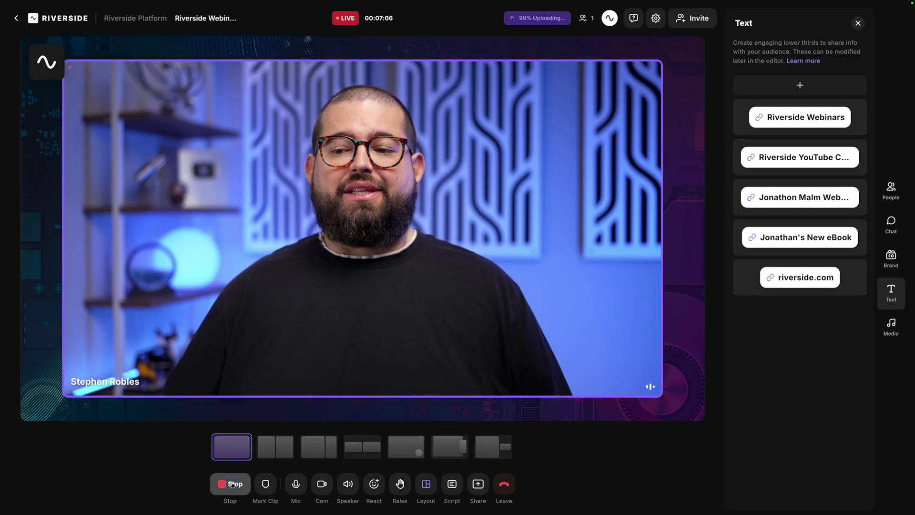
click(233, 484)
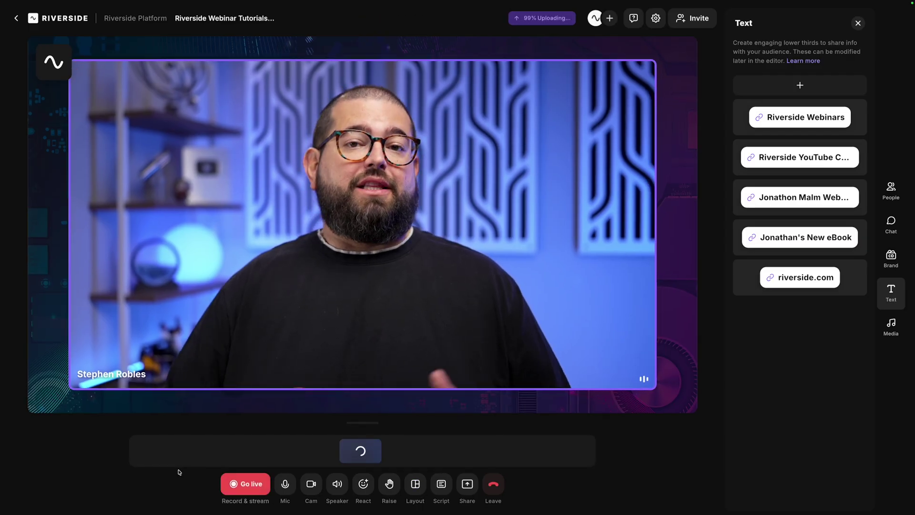
- Switch desktop spaces to leave the studio for the Riverside Webinar Tutorials project
key(ctrl+Right)
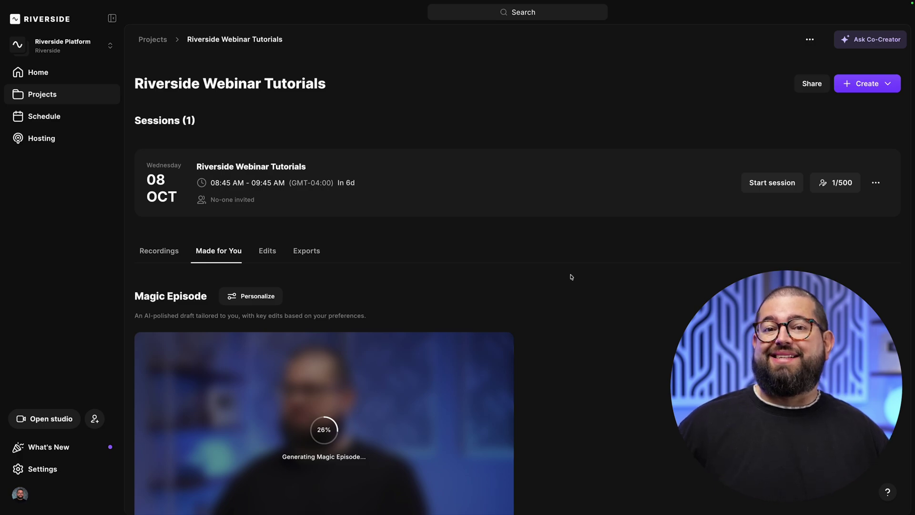
- Open the 1/500 registrants list, check the Sync to options, and download the list as a file
click(842, 185)
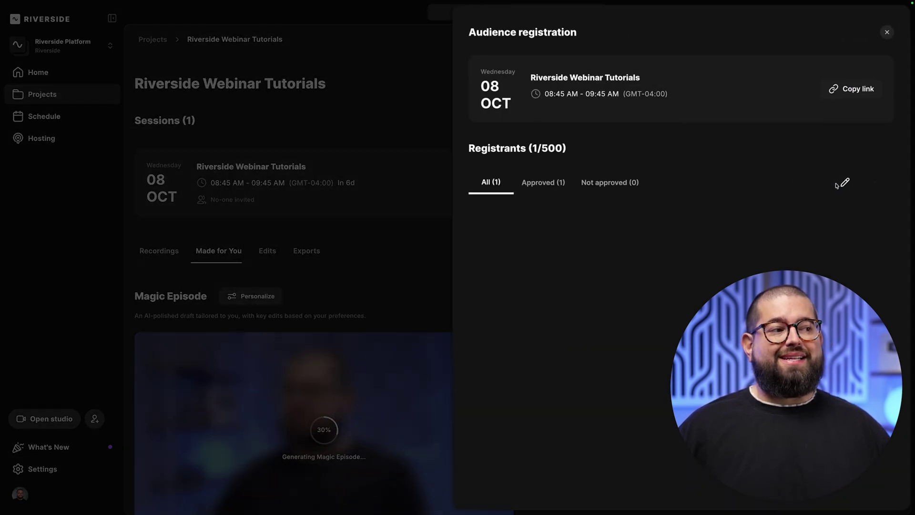
click(859, 153)
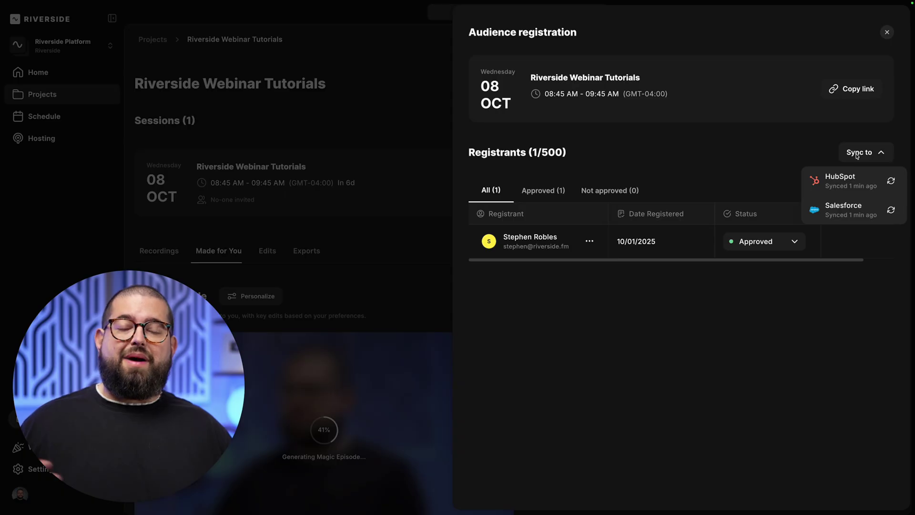
click(868, 318)
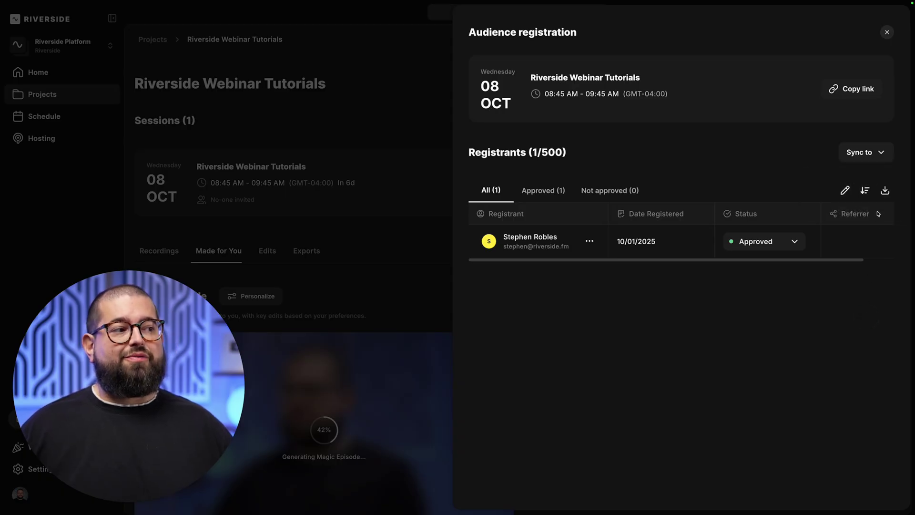
click(884, 192)
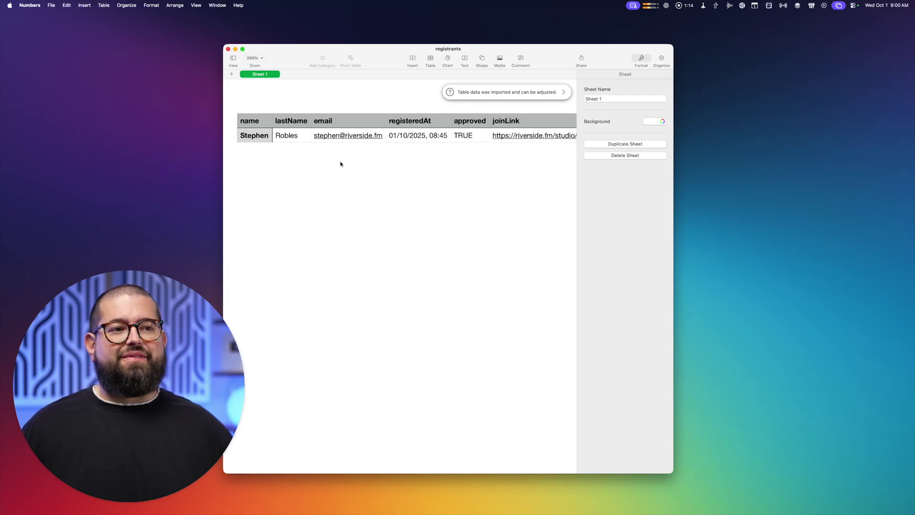
- Scroll across every column of the registrants table in Numbers and select the table
scroll(340, 164, right, 8)
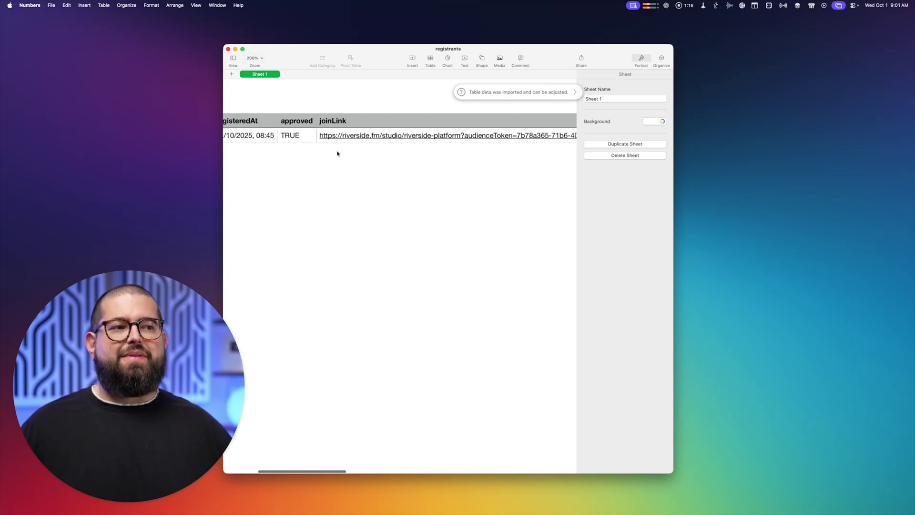
scroll(337, 154, right, 5)
click(339, 152)
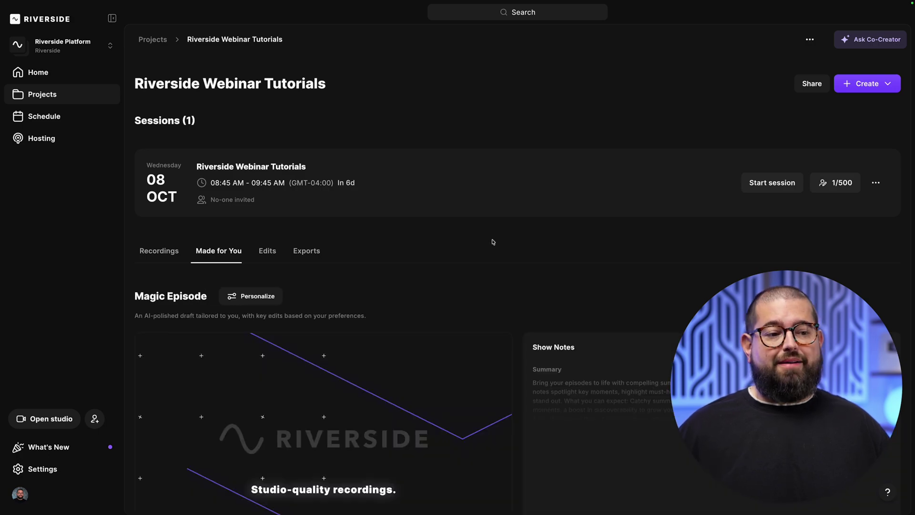
- Scroll down to the Magic Clips and edit the Creating Interactive Lower Thirds clip
scroll(342, 307, down, 4)
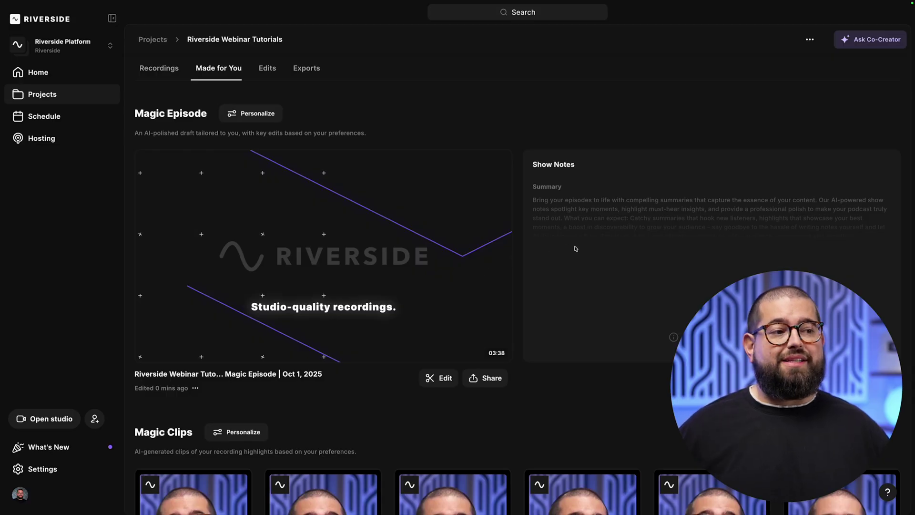
scroll(575, 248, down, 8)
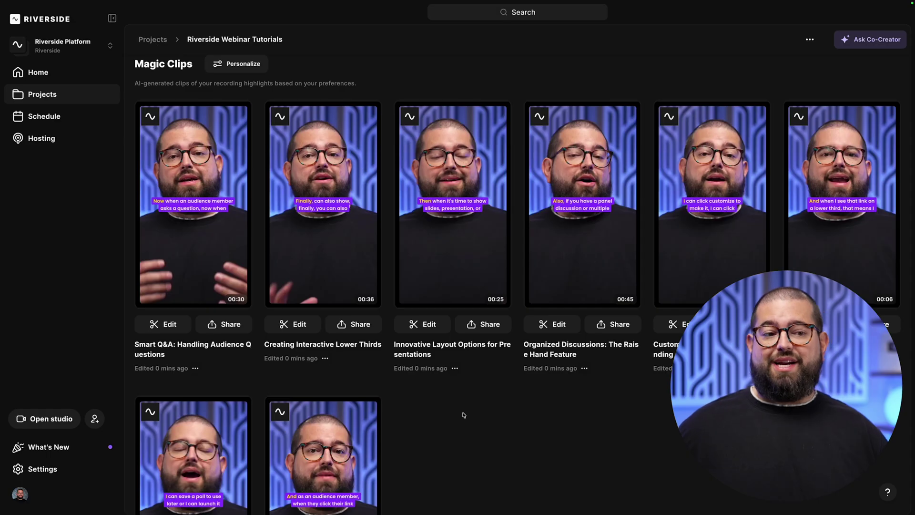
click(301, 344)
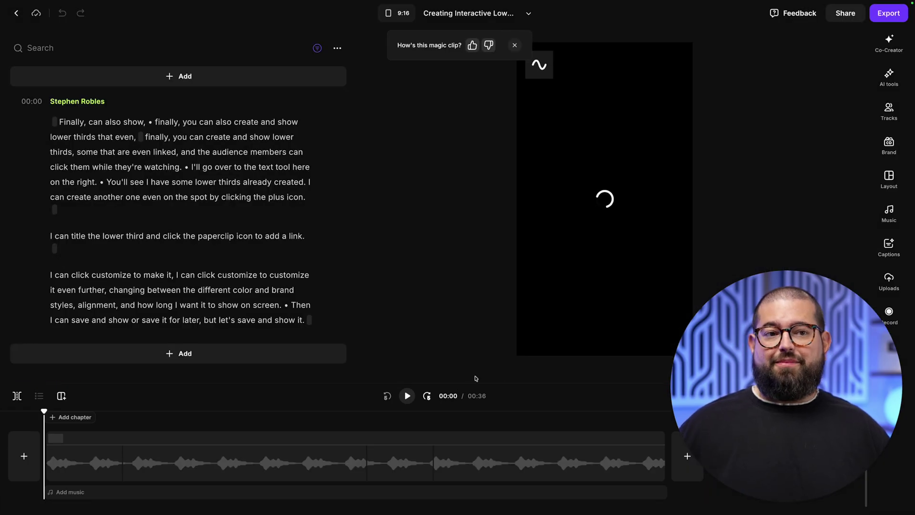
- Change the lower-thirds clip's aspect ratio from 9:16 to square 1:1
click(605, 310)
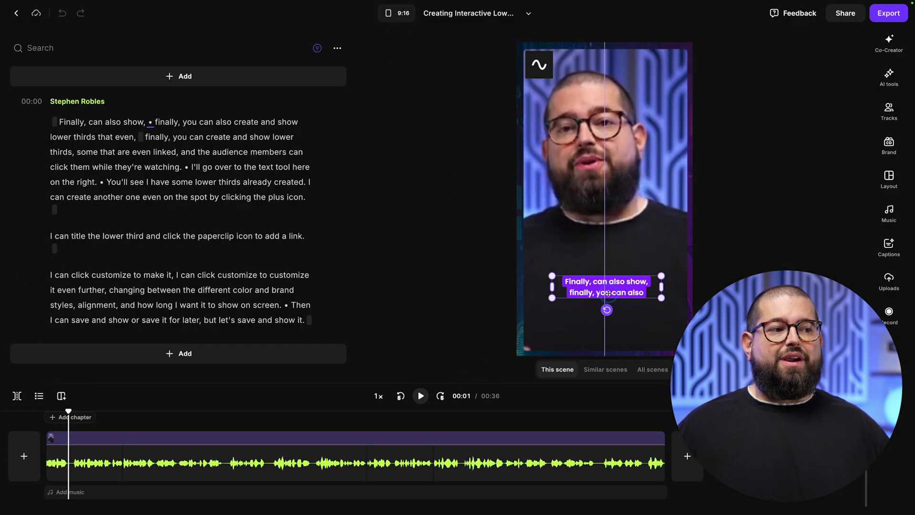
click(403, 13)
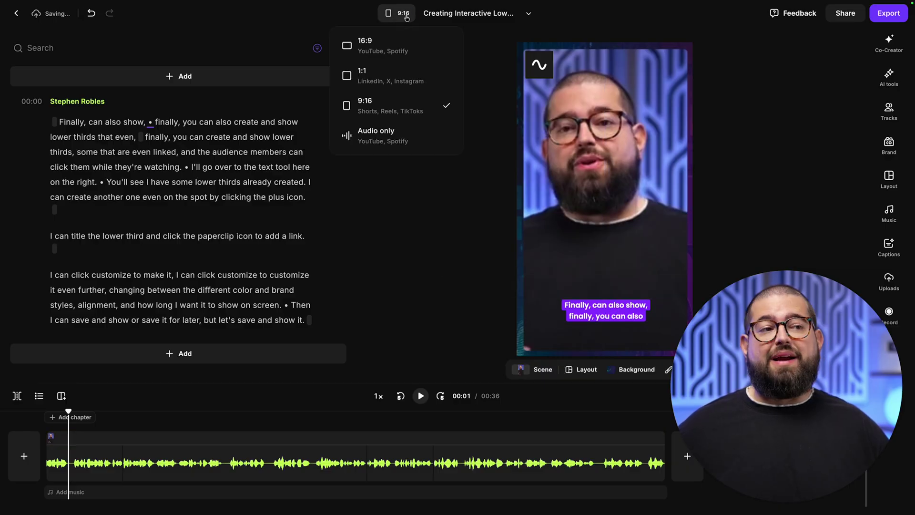
click(400, 78)
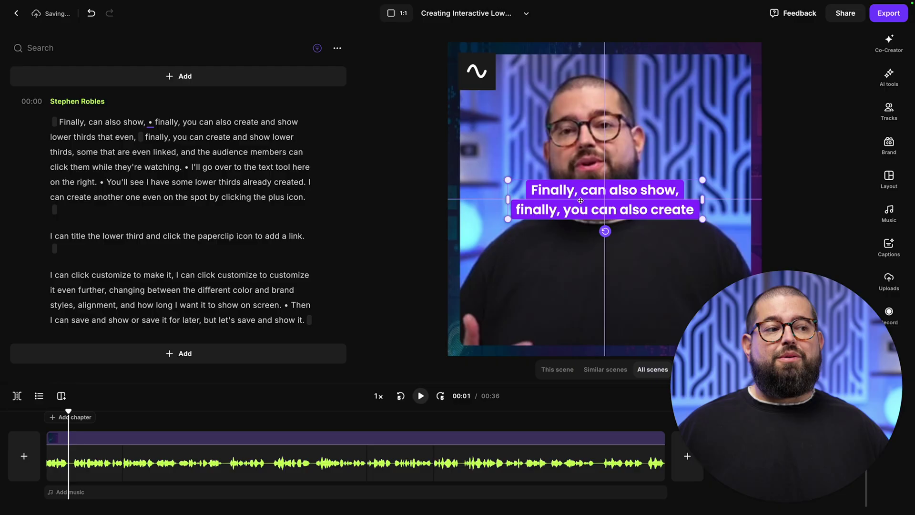
- Set the clip's export video quality to 2160p 4K without exporting
click(889, 13)
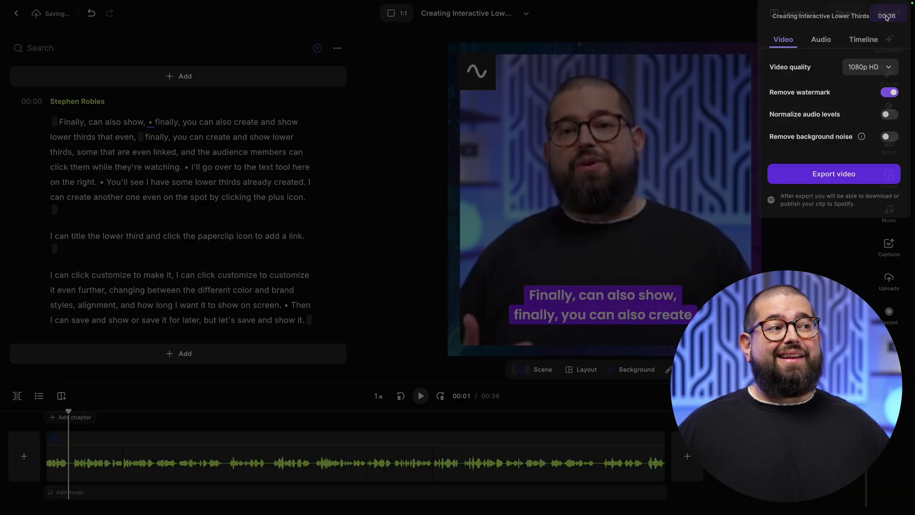
click(877, 101)
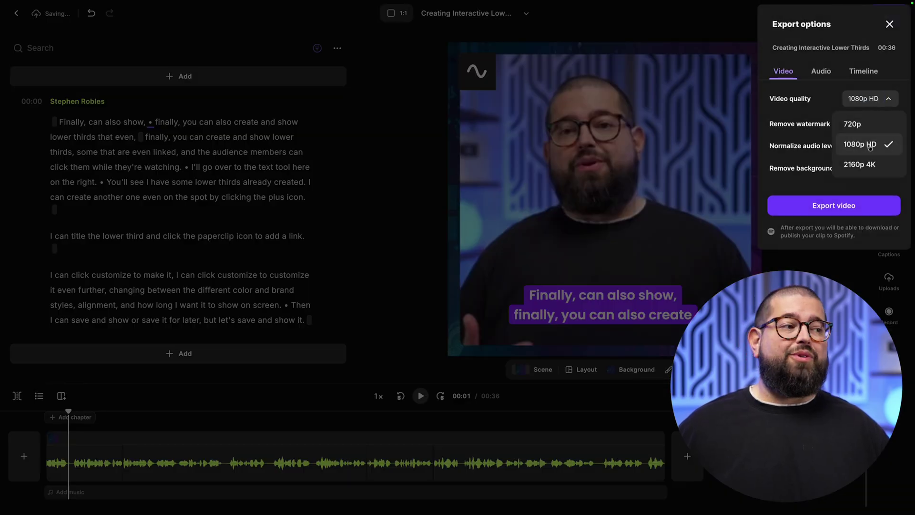
click(858, 165)
click(705, 41)
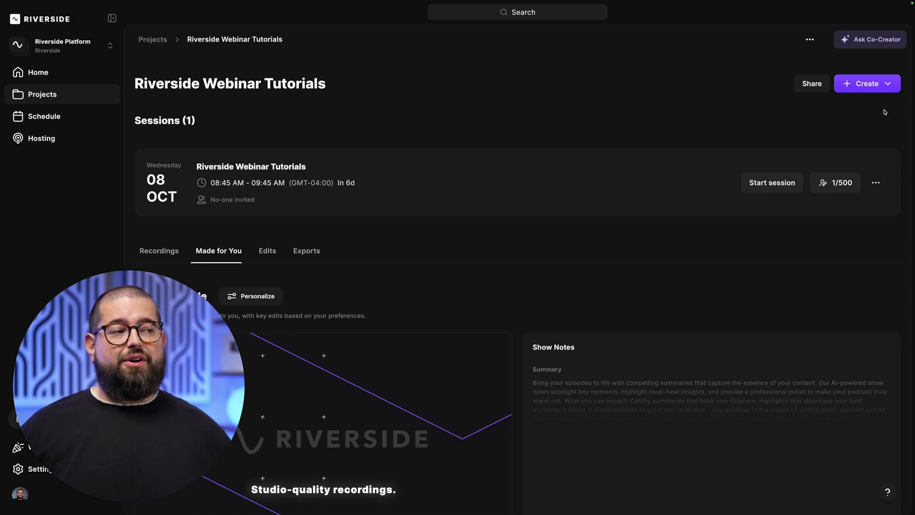
- Create a new edit of the Riverside Webinar Tutorials recording, opening its 07:05 timeline
click(888, 86)
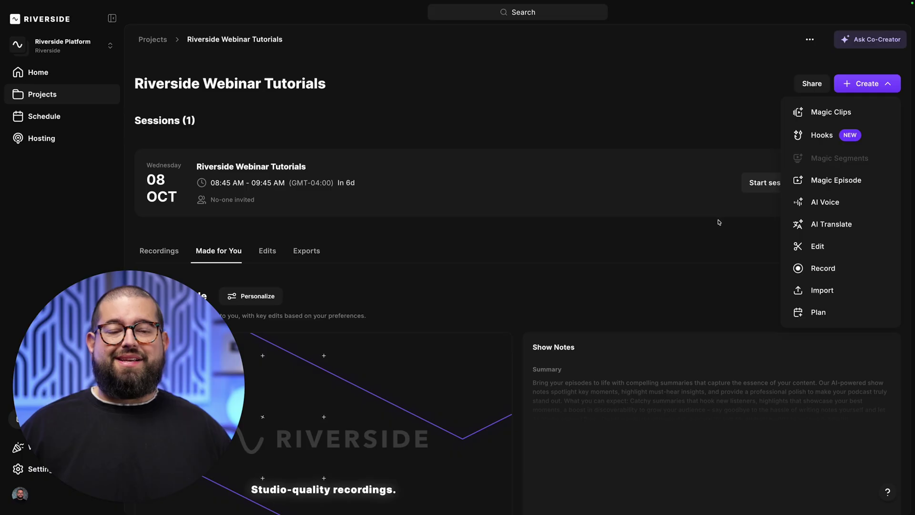
click(711, 244)
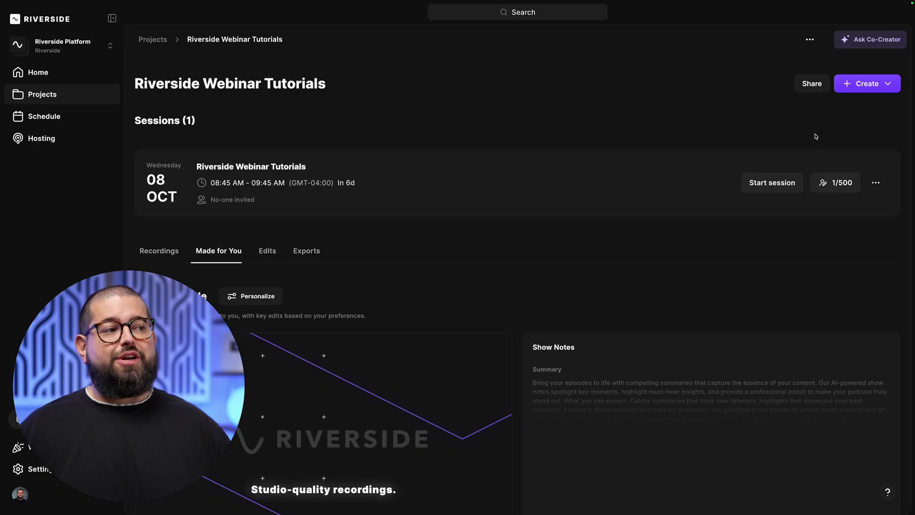
click(853, 85)
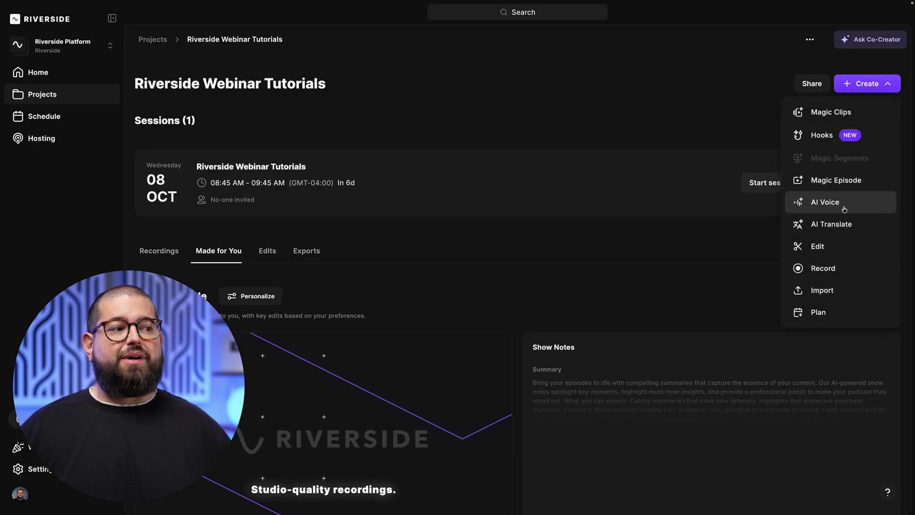
click(843, 244)
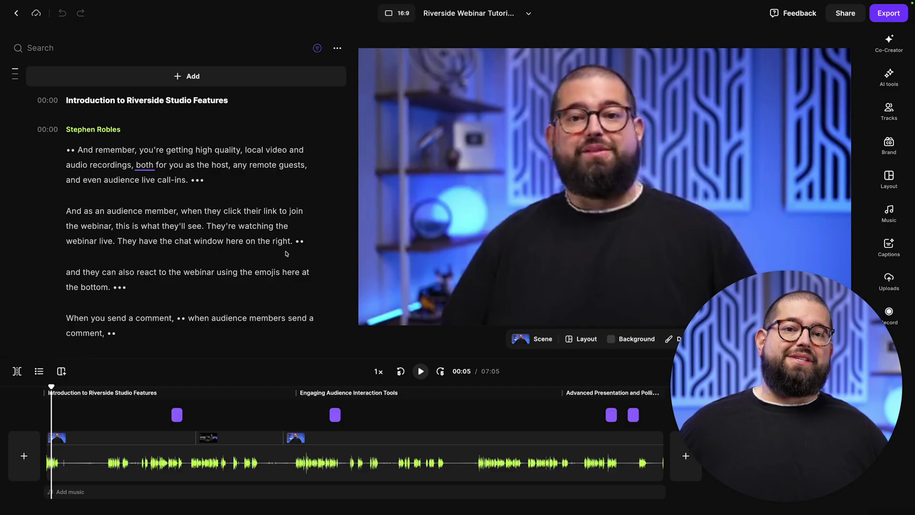
- Apply the Riverside brand to the edit, adding the CNN Intro Clip.mp4 opener
click(219, 456)
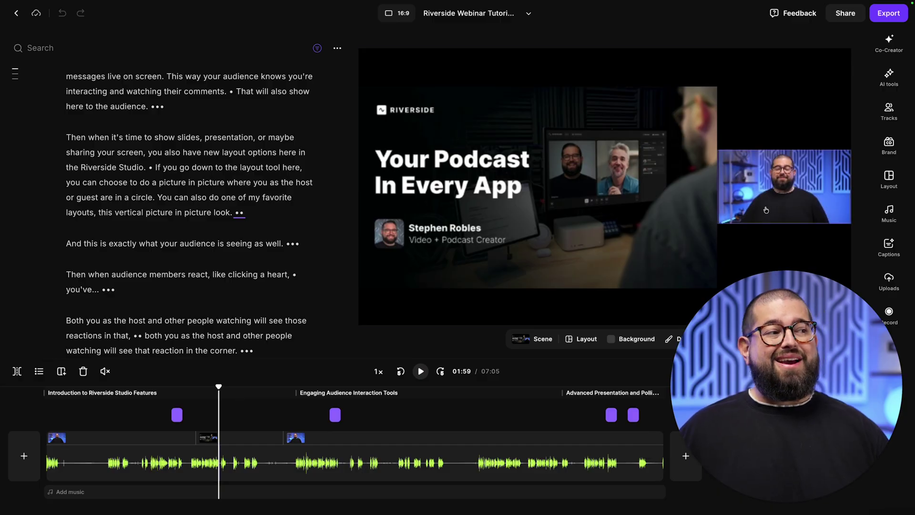
click(888, 144)
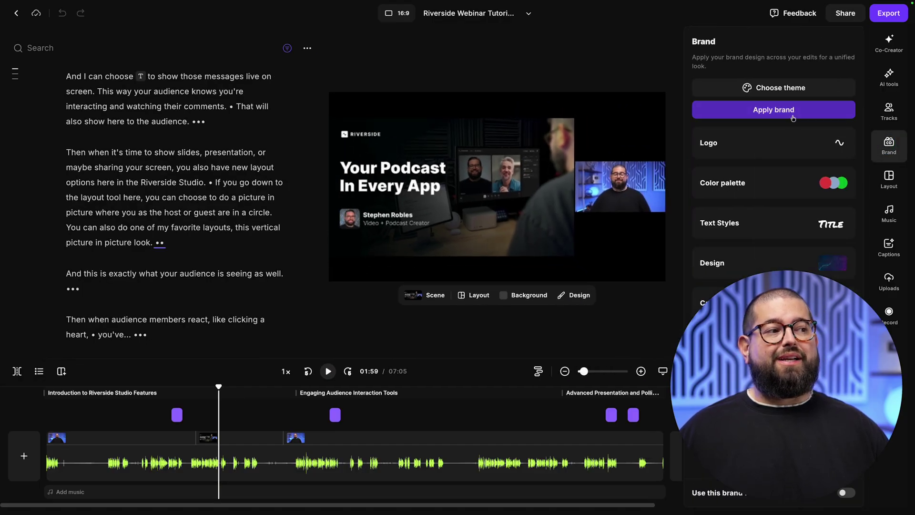
click(794, 111)
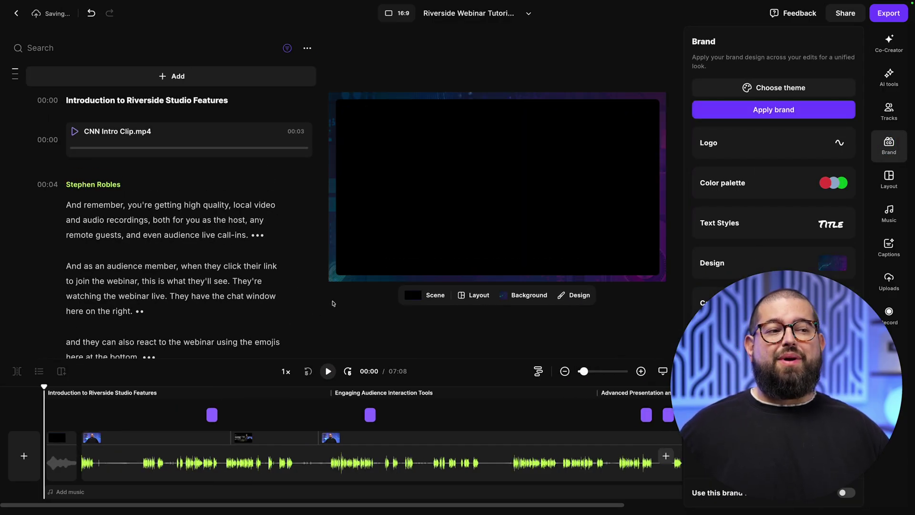
- Give the 02:02 title-slide scene the first Sharing content layout with a circular speaker bubble
click(257, 464)
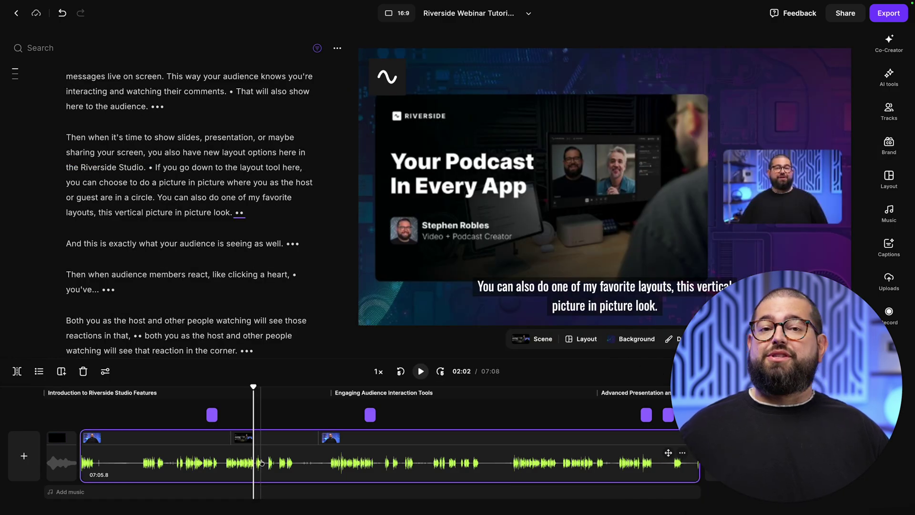
click(261, 437)
click(581, 339)
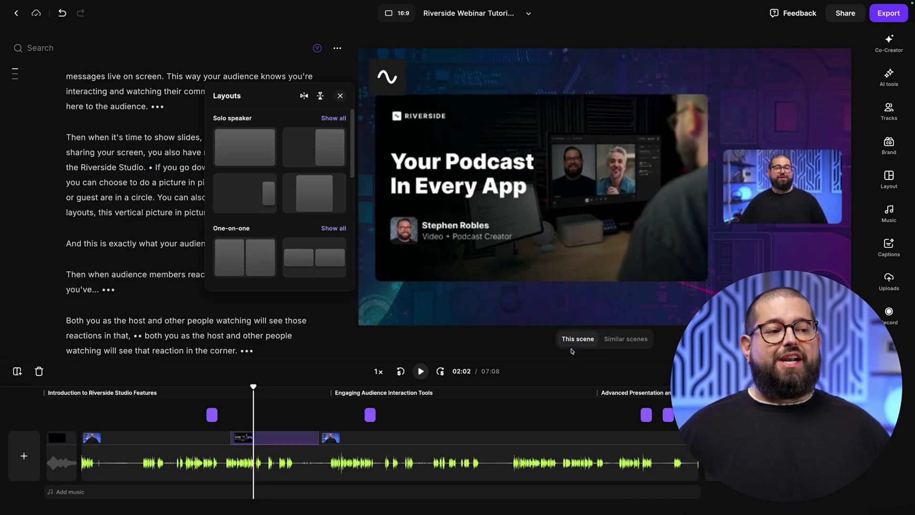
scroll(263, 193, down, 5)
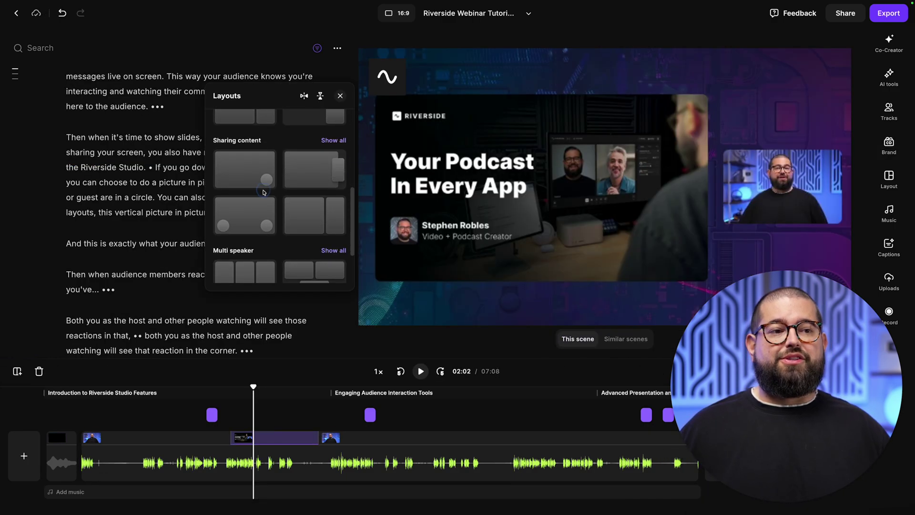
click(264, 190)
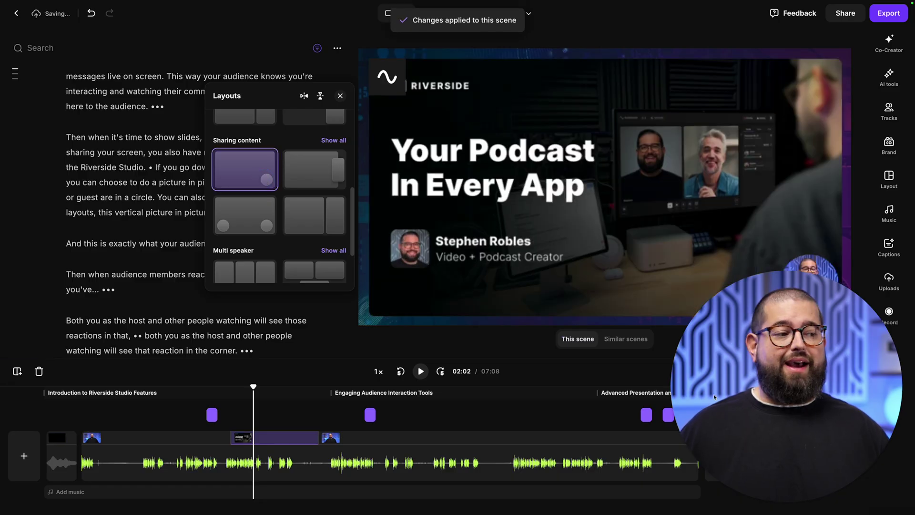
click(813, 283)
click(774, 241)
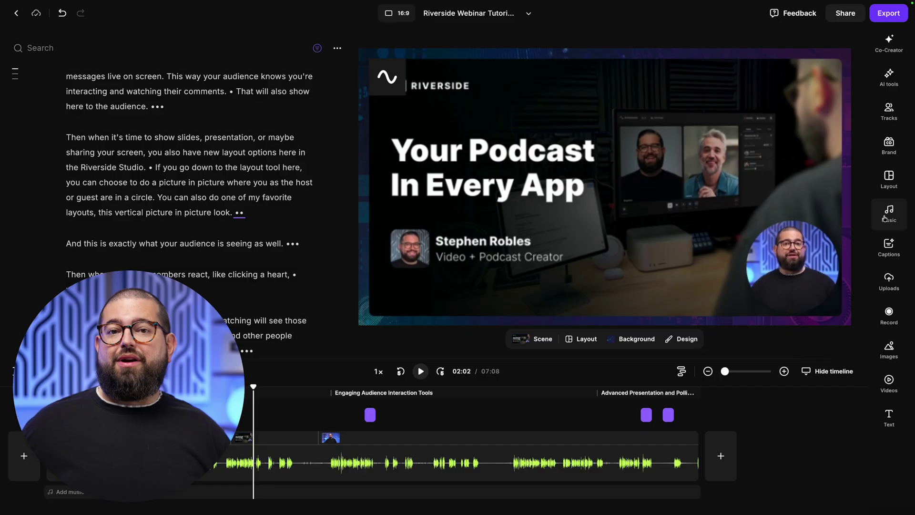
- Apply Remove pauses, Remove filler words and Auto generate b-roll, trimming the edit to 03:31
click(890, 384)
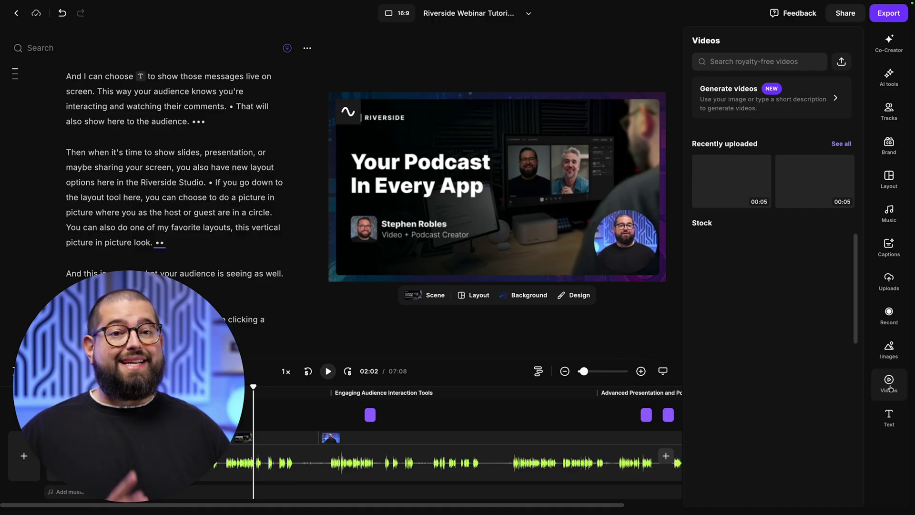
click(889, 75)
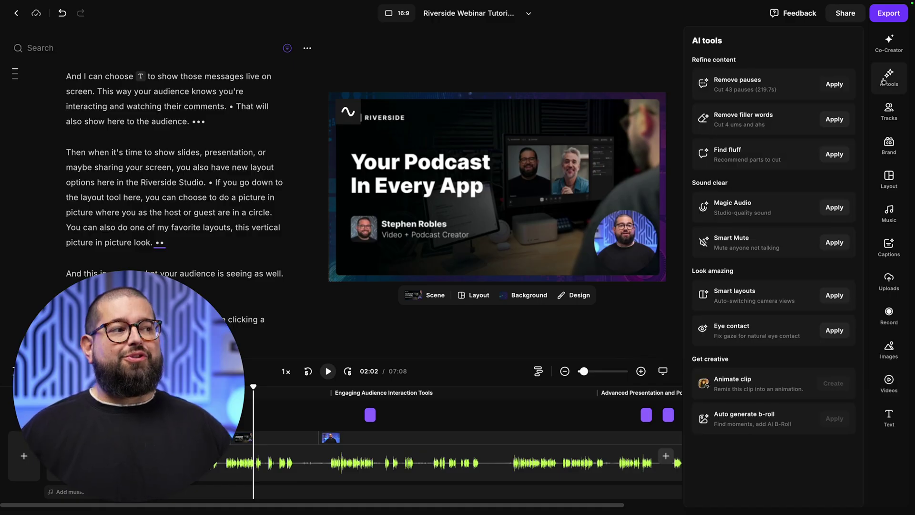
click(834, 84)
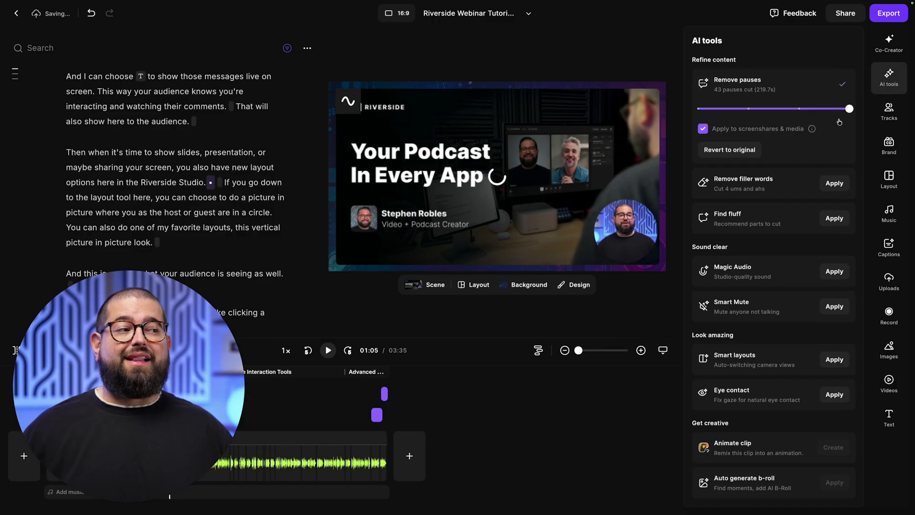
click(842, 184)
scroll(769, 366, down, 2)
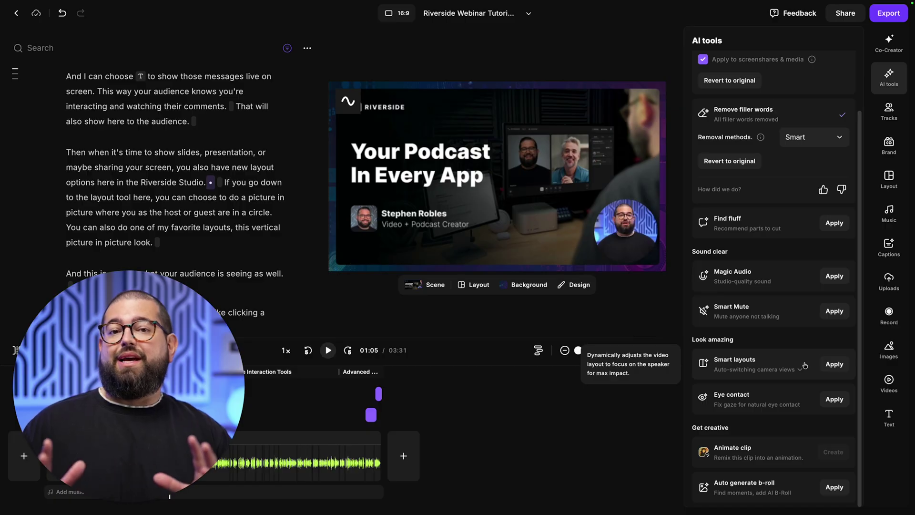
click(713, 487)
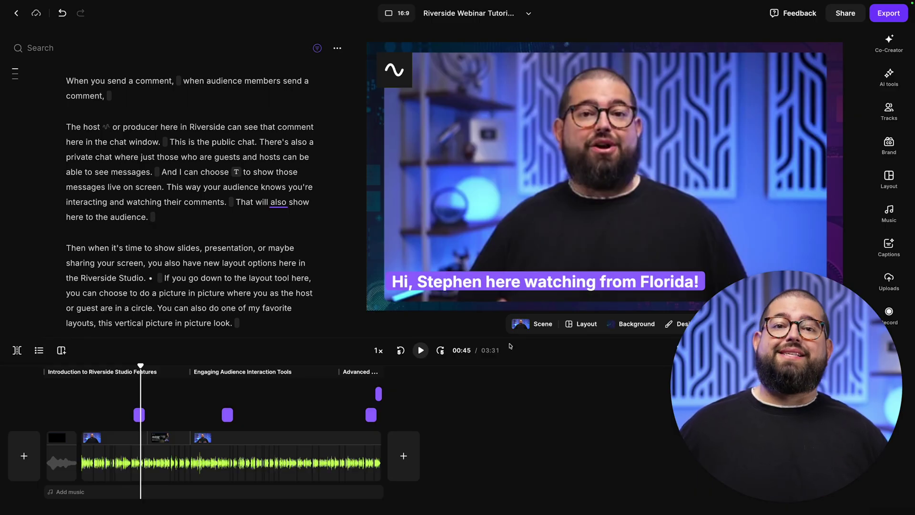
- Remove the Riverside Webinars lower-third text from the 03:15 scene
click(228, 374)
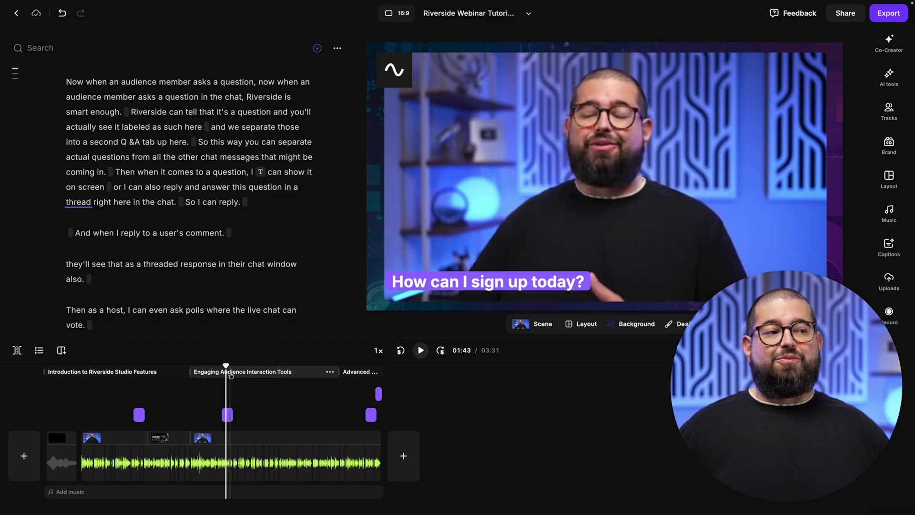
click(364, 374)
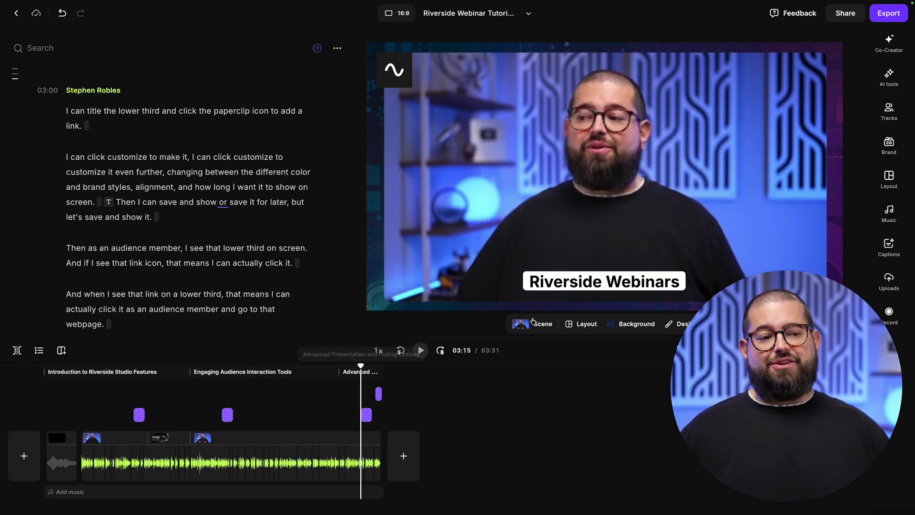
click(572, 285)
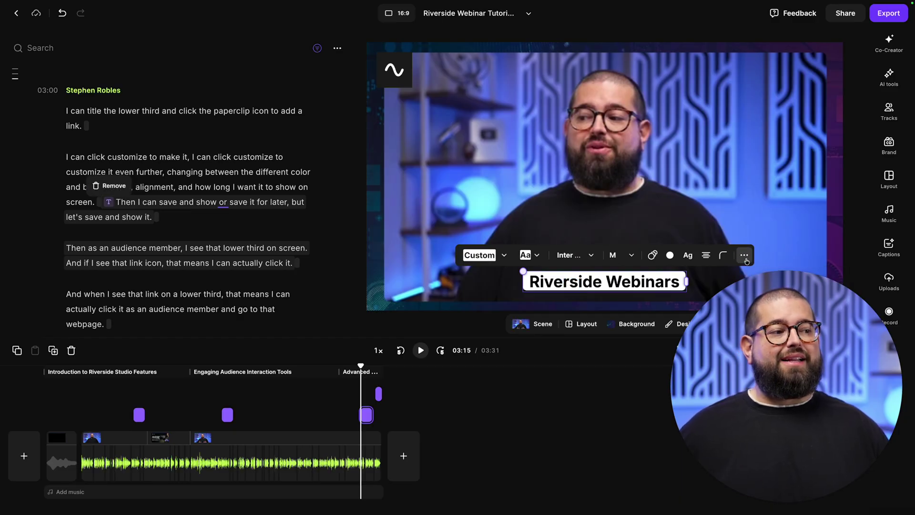
click(744, 256)
click(755, 378)
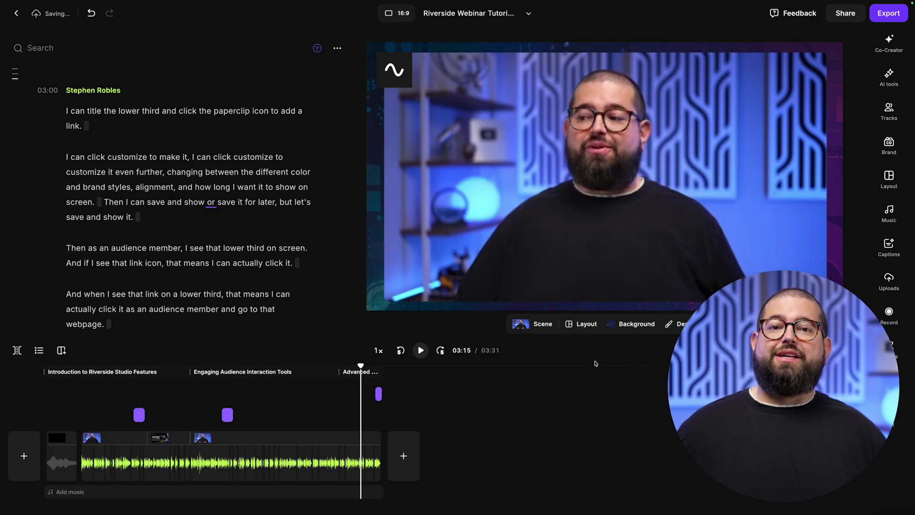